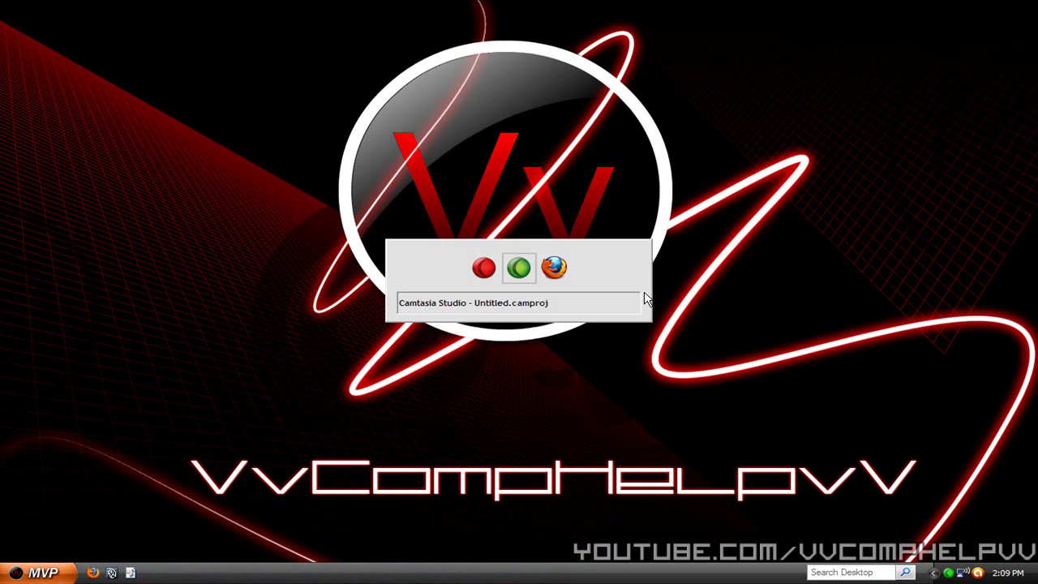
key(alt+Tab)
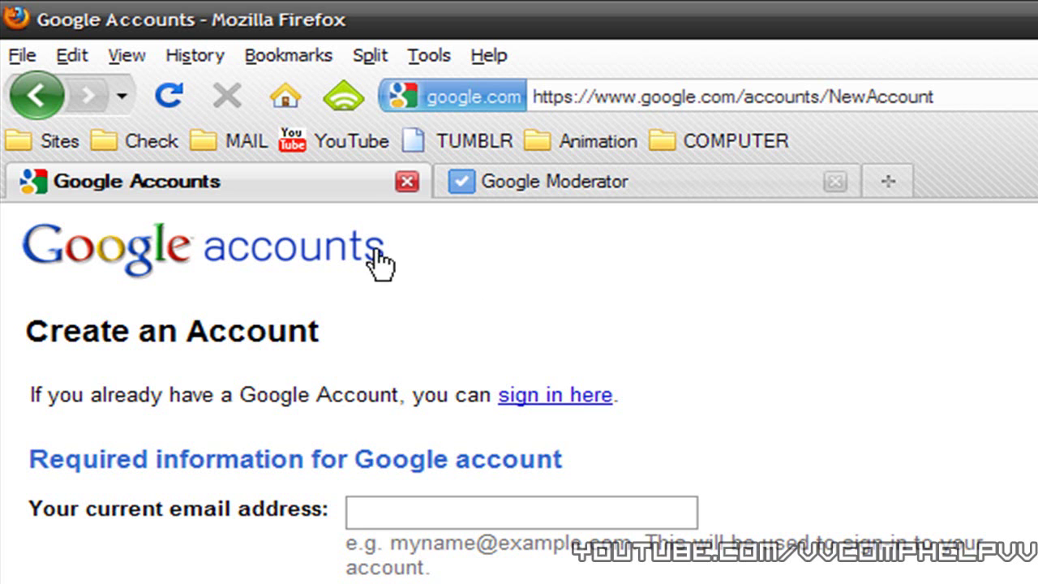
- Close the Google Accounts tab so only the Moderator home page is left
click(408, 179)
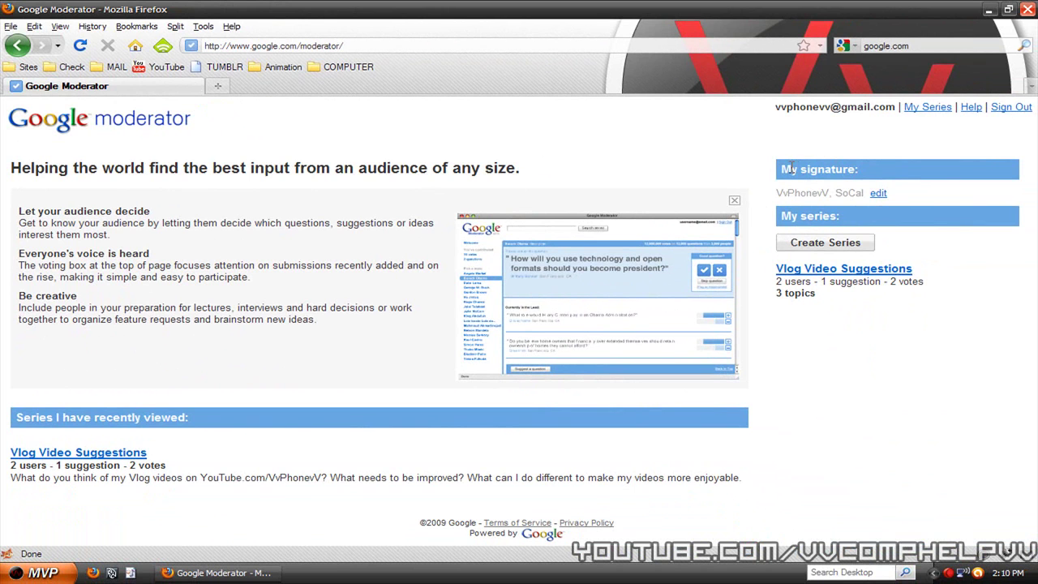
drag(784, 168, 883, 164)
click(884, 164)
click(878, 196)
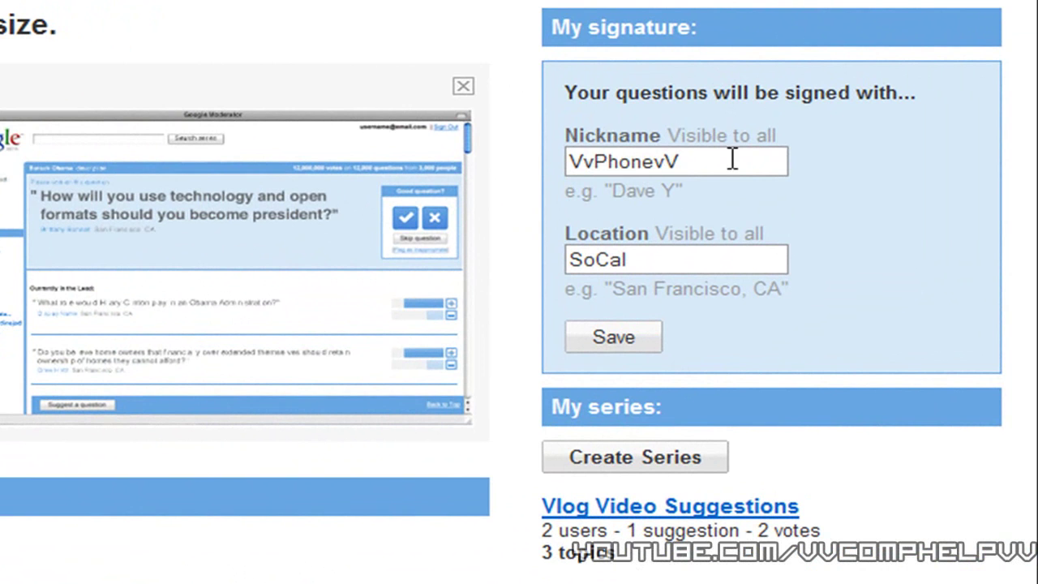
drag(732, 160, 541, 174)
click(705, 193)
drag(723, 161, 473, 132)
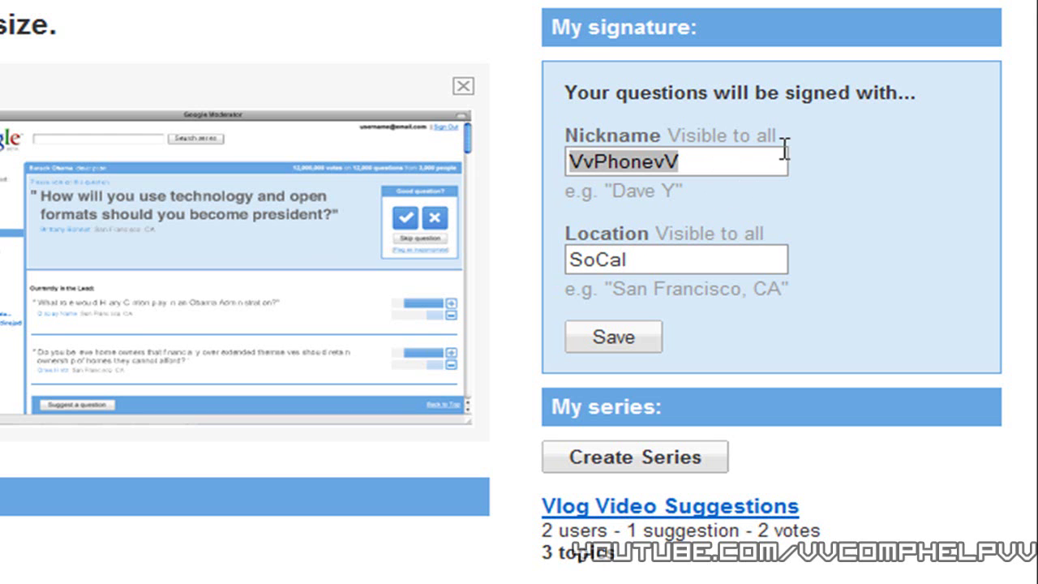
drag(784, 146, 678, 146)
click(674, 264)
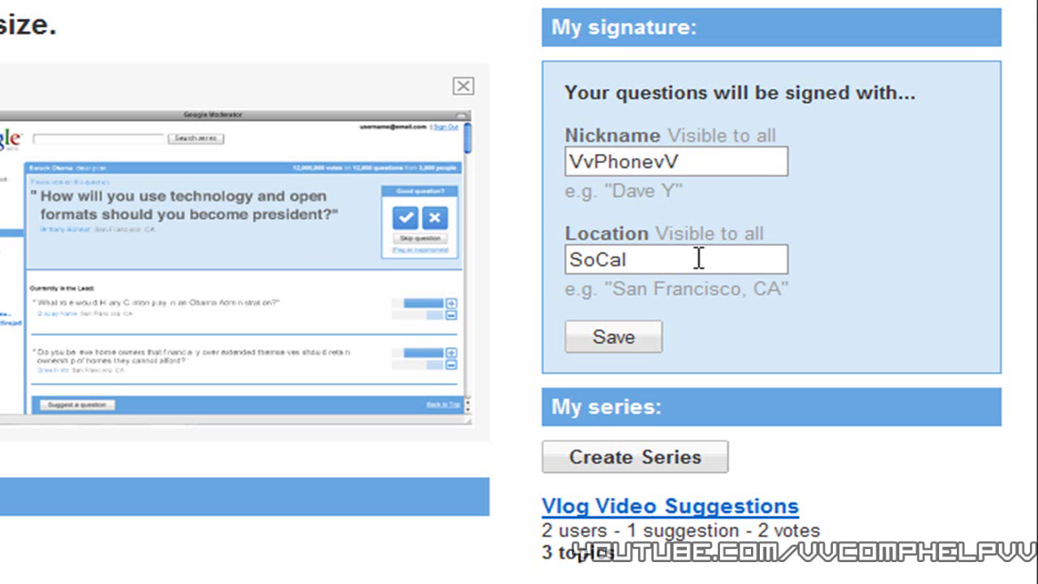
drag(698, 257, 535, 299)
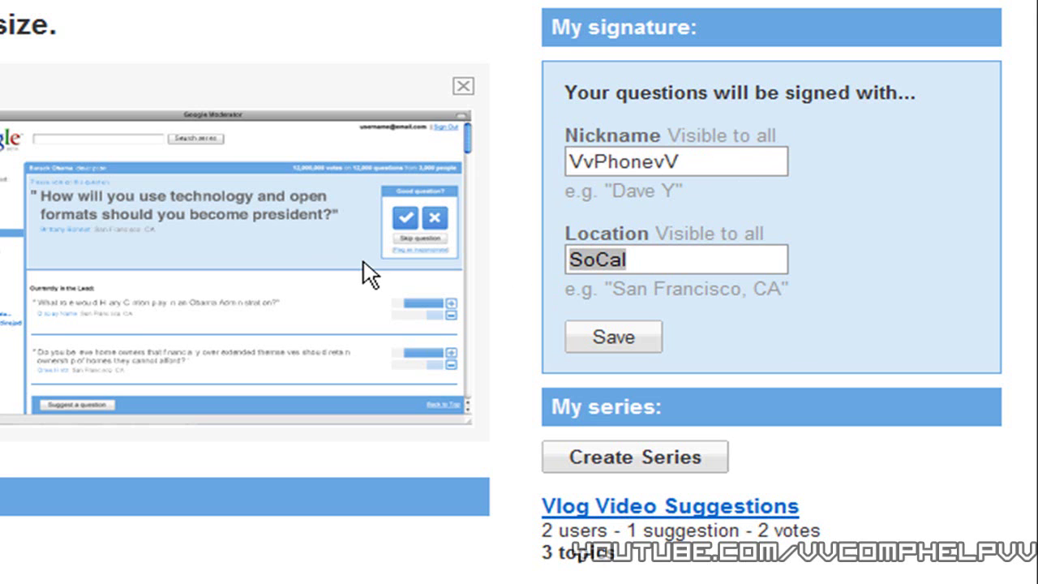
click(645, 253)
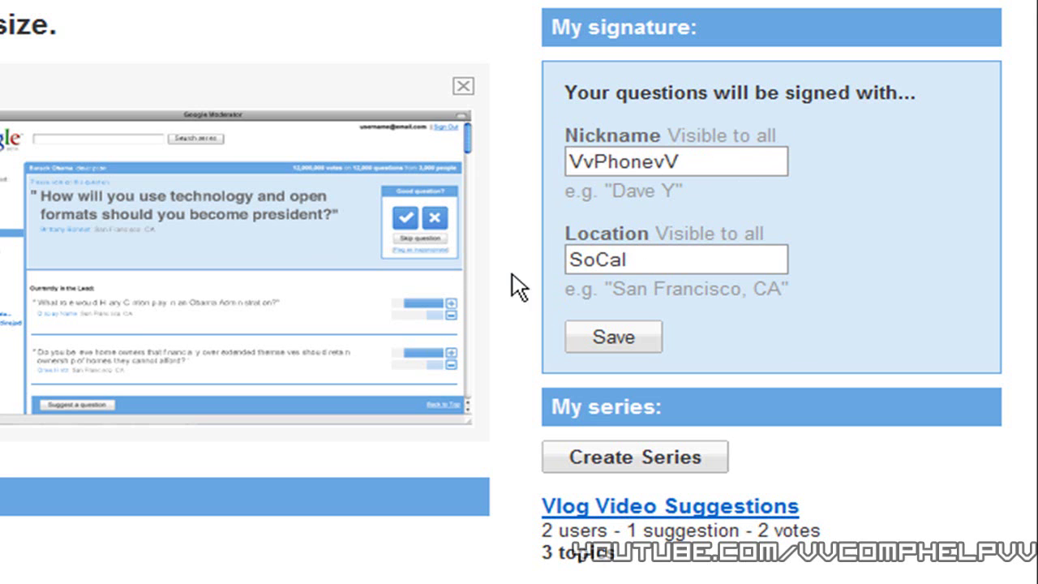
click(624, 339)
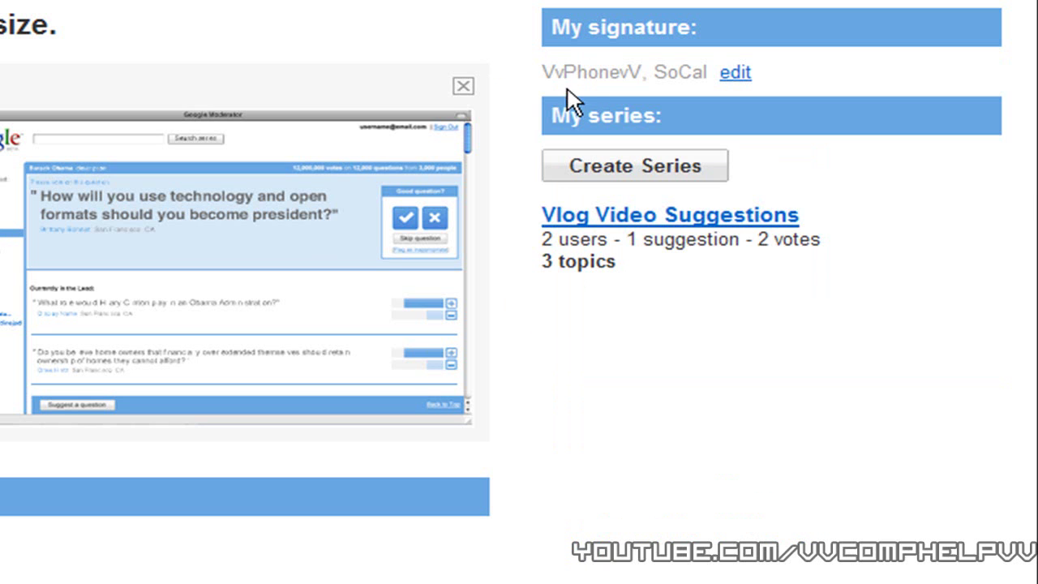
- Open the Vlog Video Suggestions series listed under My series
drag(555, 73, 709, 74)
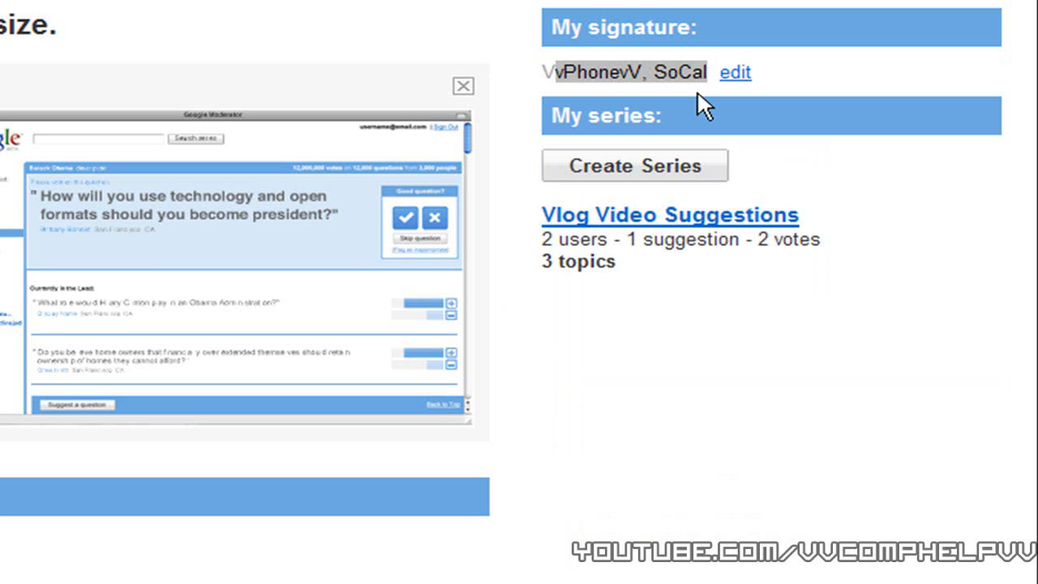
drag(541, 120, 722, 130)
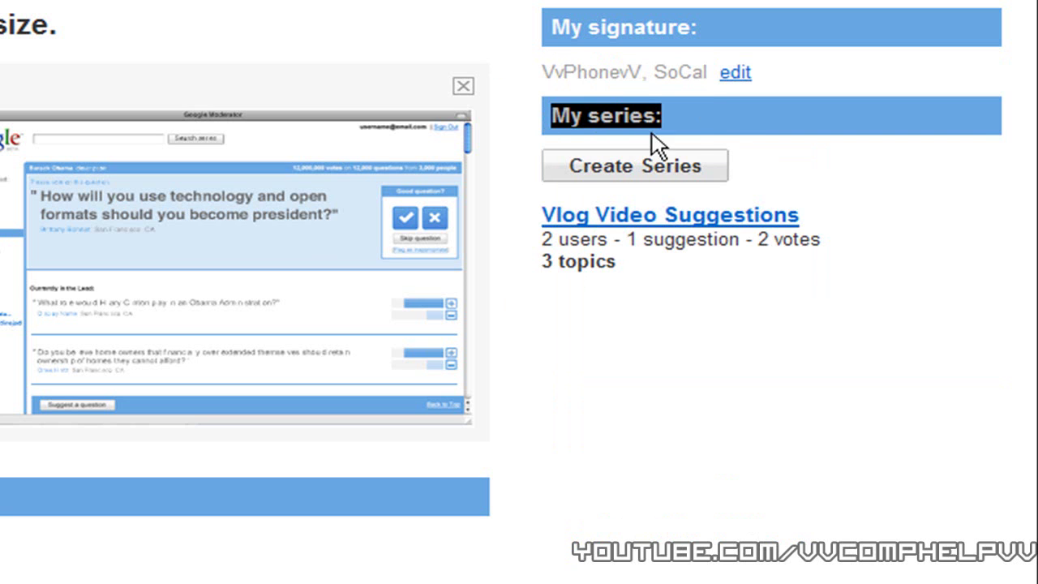
click(724, 139)
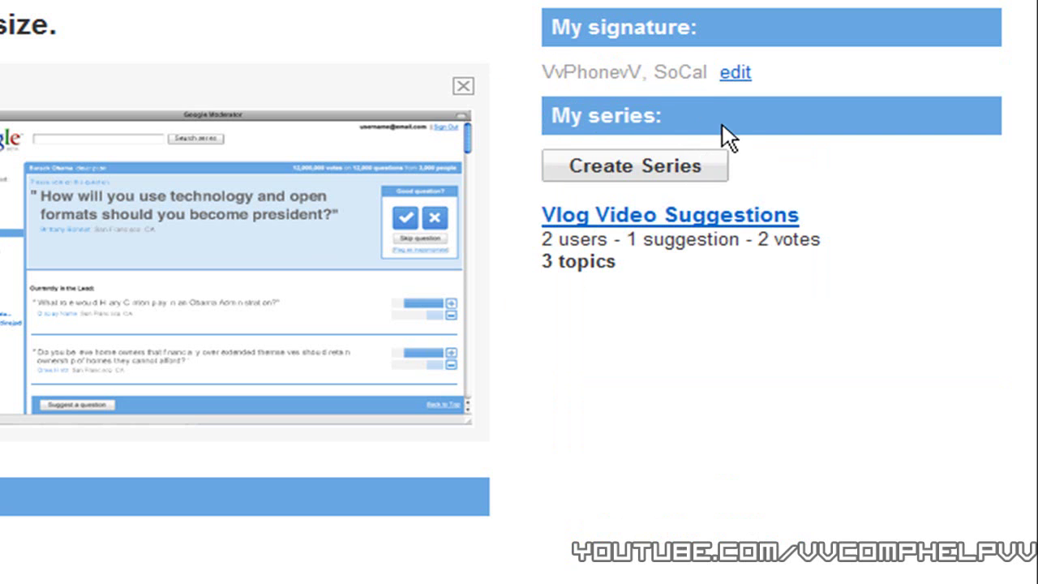
click(642, 217)
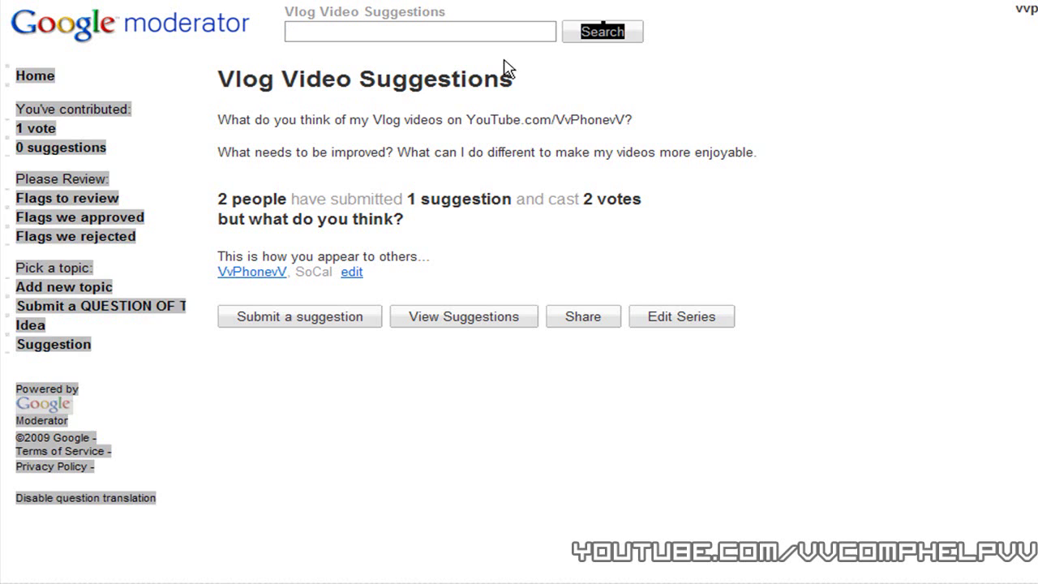
drag(217, 84, 527, 83)
click(352, 93)
drag(227, 118, 776, 160)
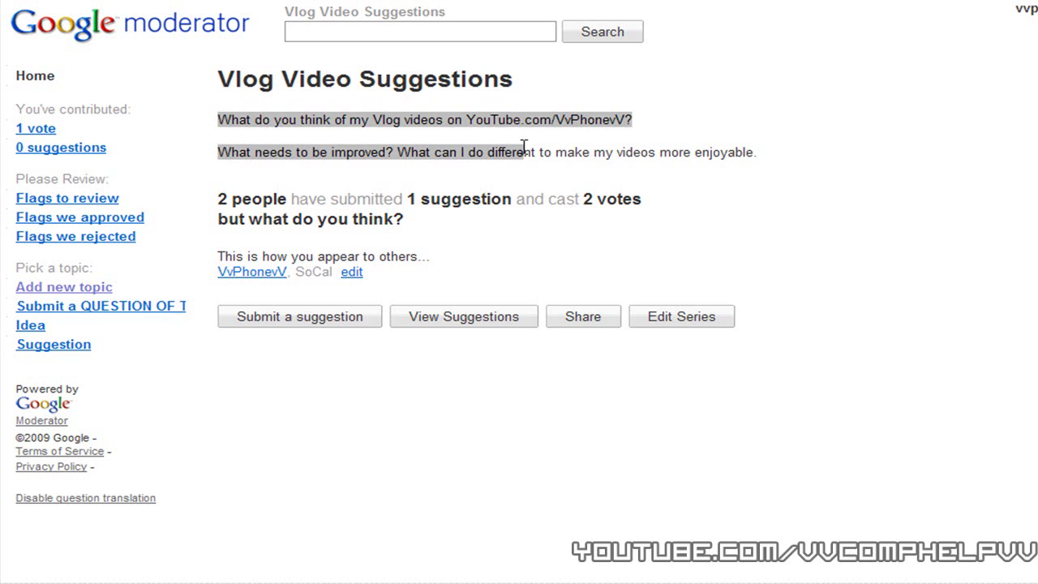
click(701, 146)
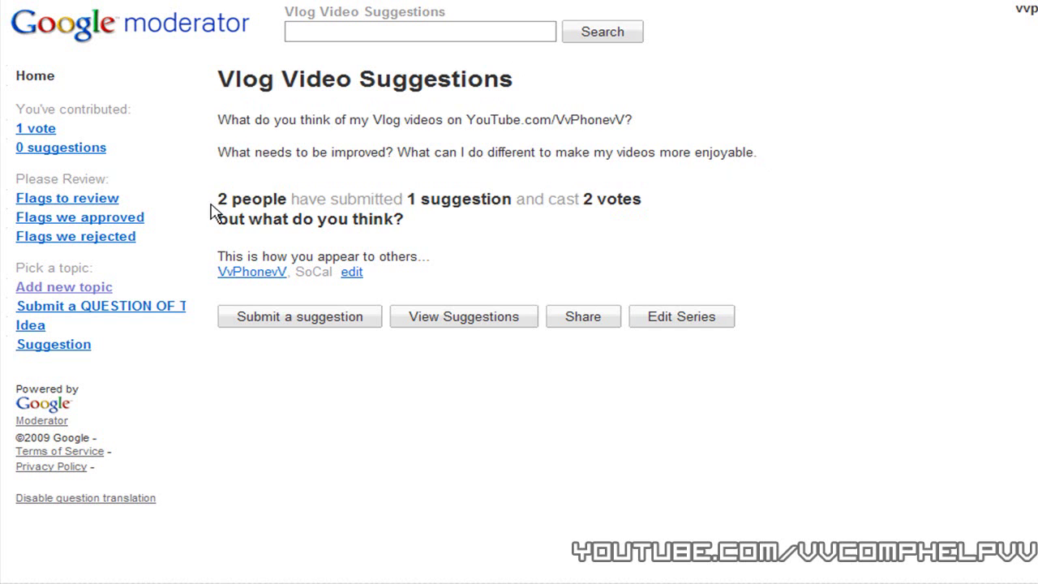
drag(213, 208, 452, 229)
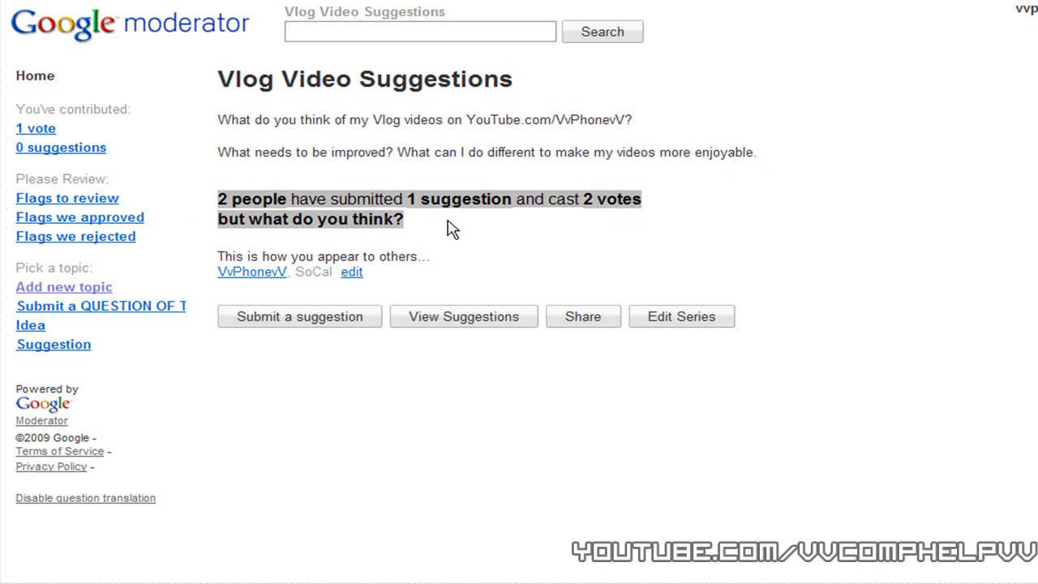
click(304, 143)
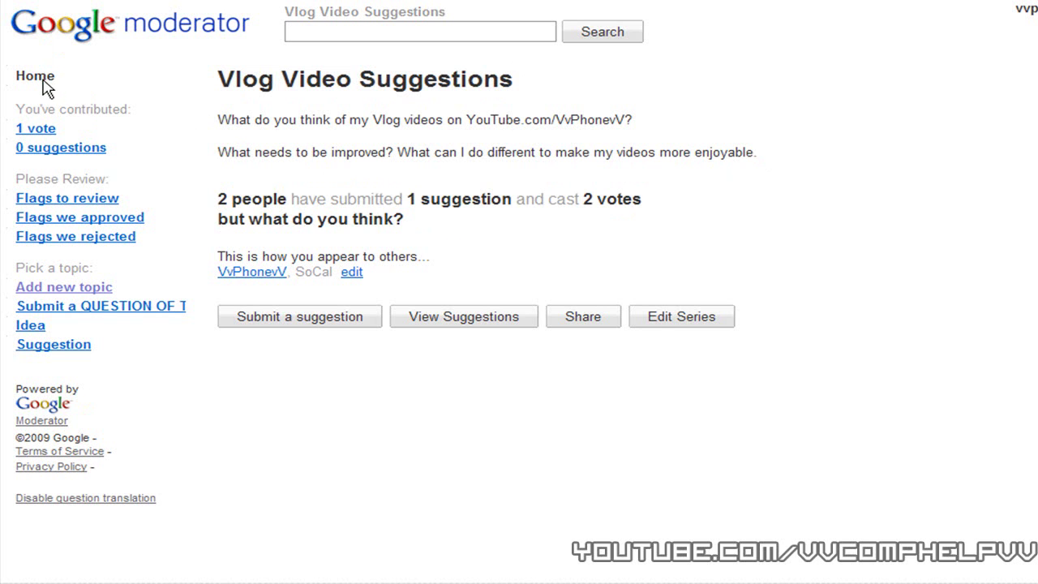
double_click(20, 81)
click(81, 77)
drag(15, 268, 104, 266)
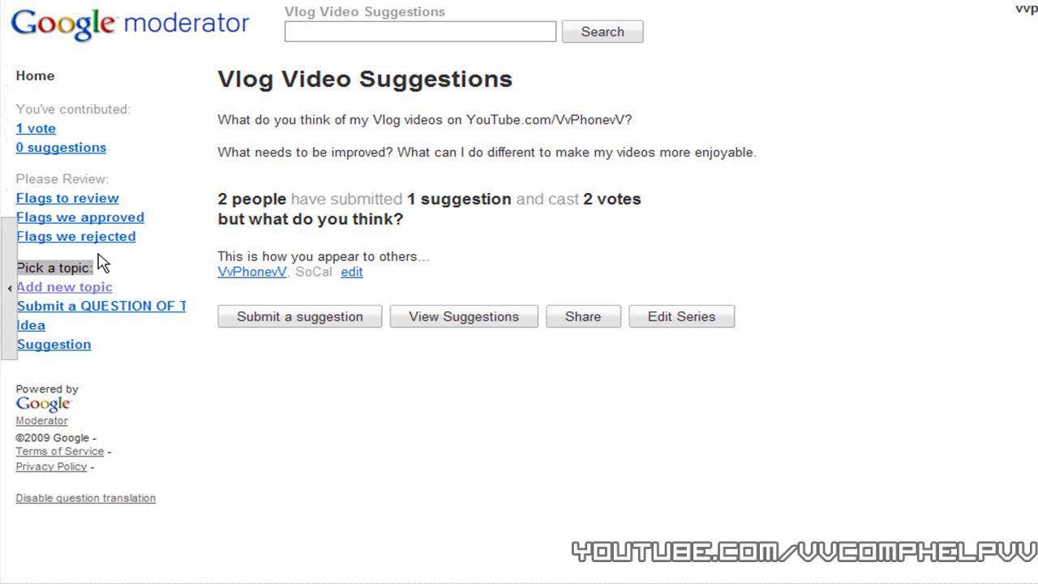
click(111, 272)
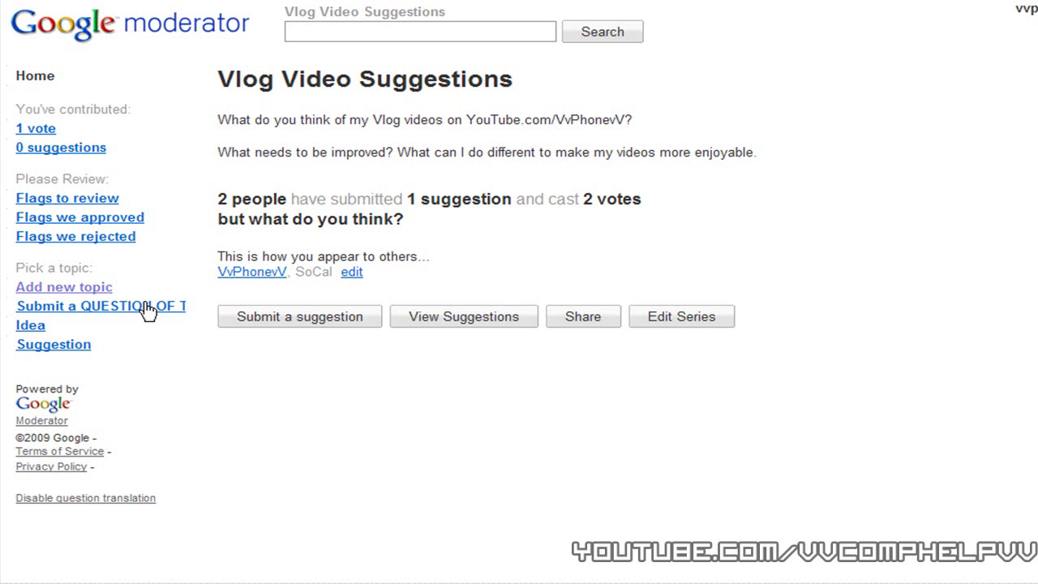
click(104, 307)
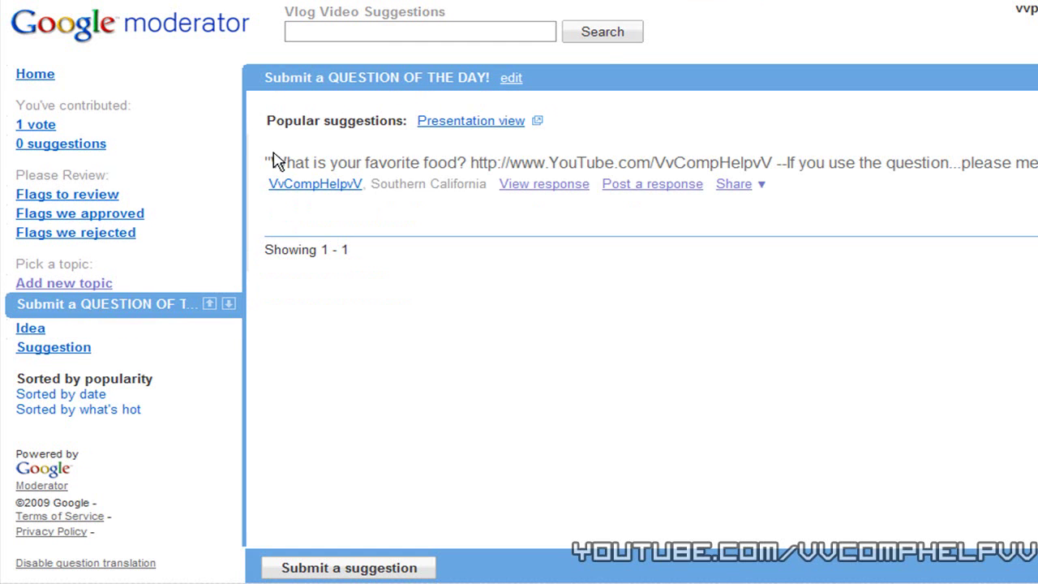
drag(261, 162, 560, 162)
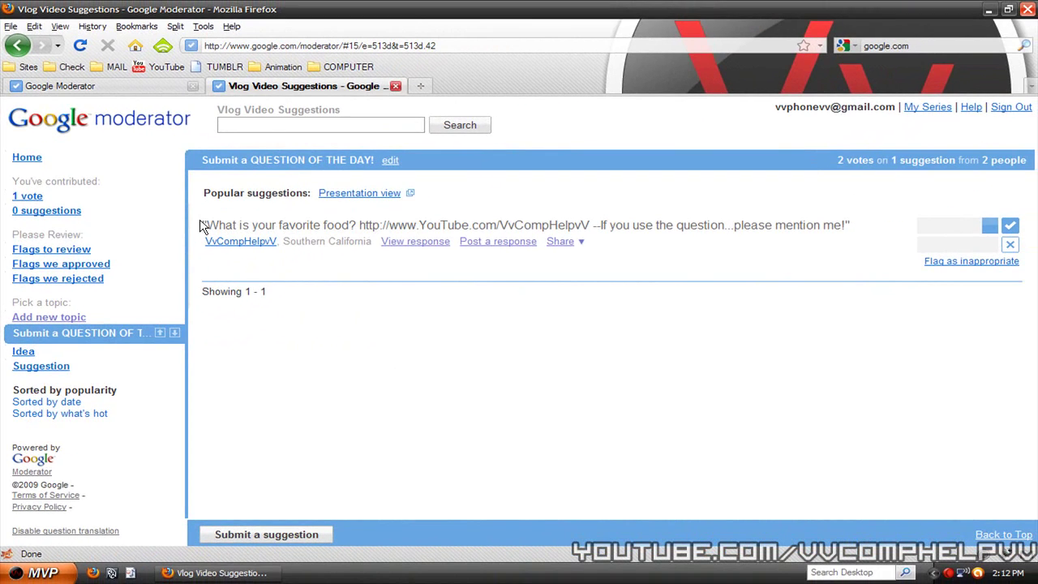
drag(203, 225, 849, 225)
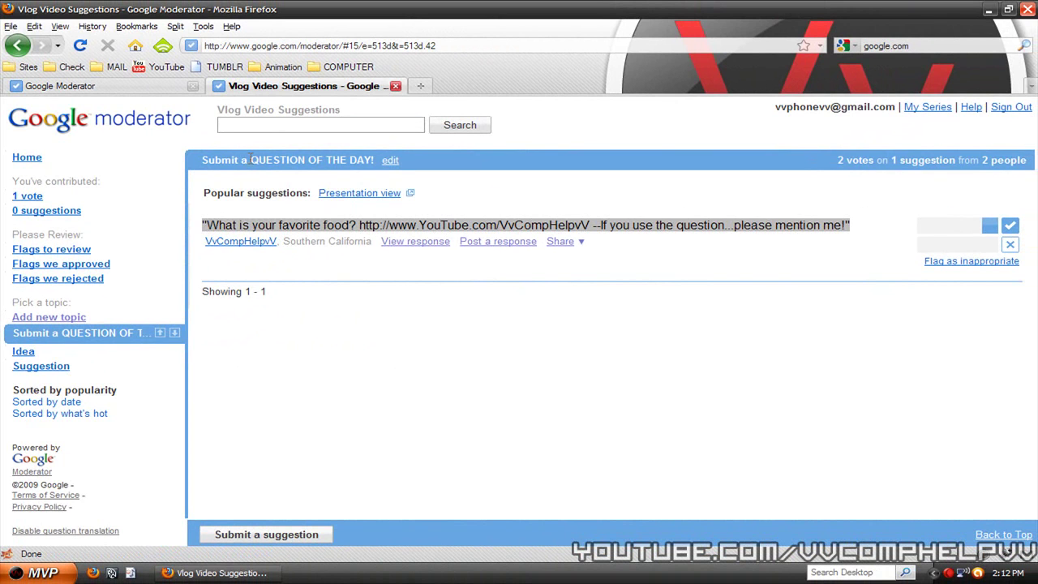
drag(202, 159, 371, 160)
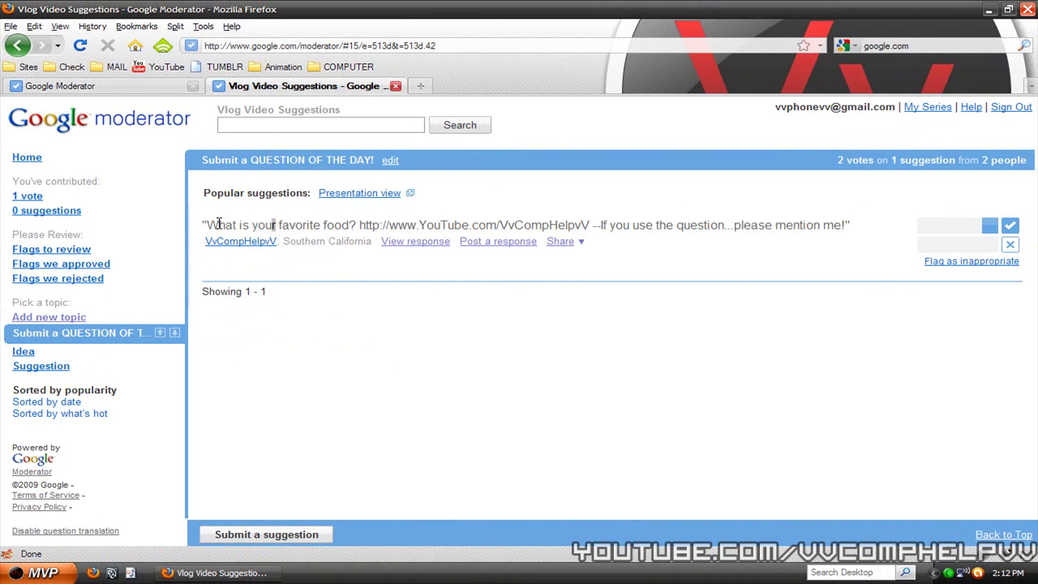
drag(206, 225, 602, 223)
click(572, 224)
drag(357, 225, 653, 225)
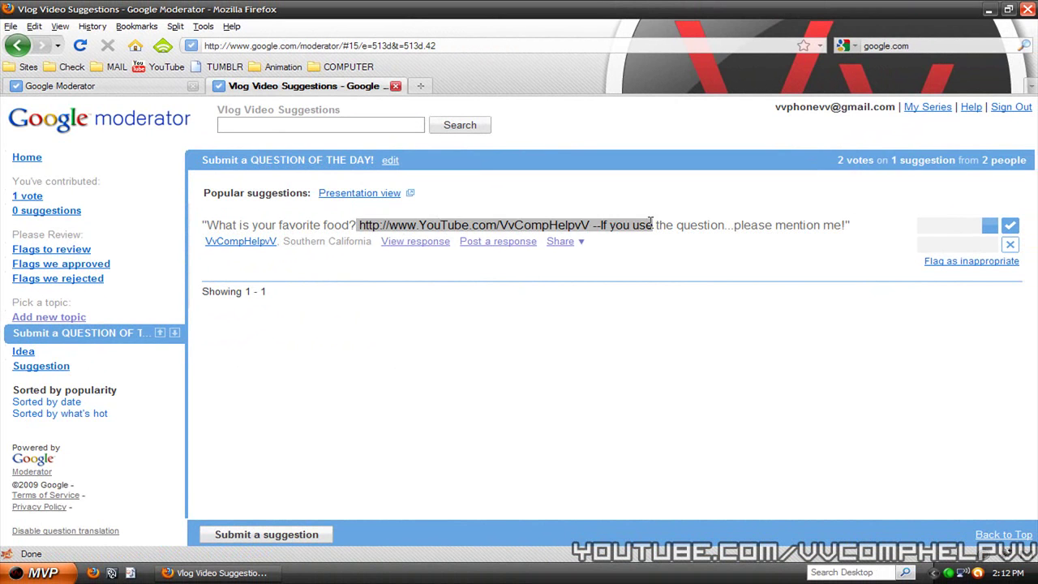
click(649, 224)
drag(732, 224, 872, 225)
click(868, 225)
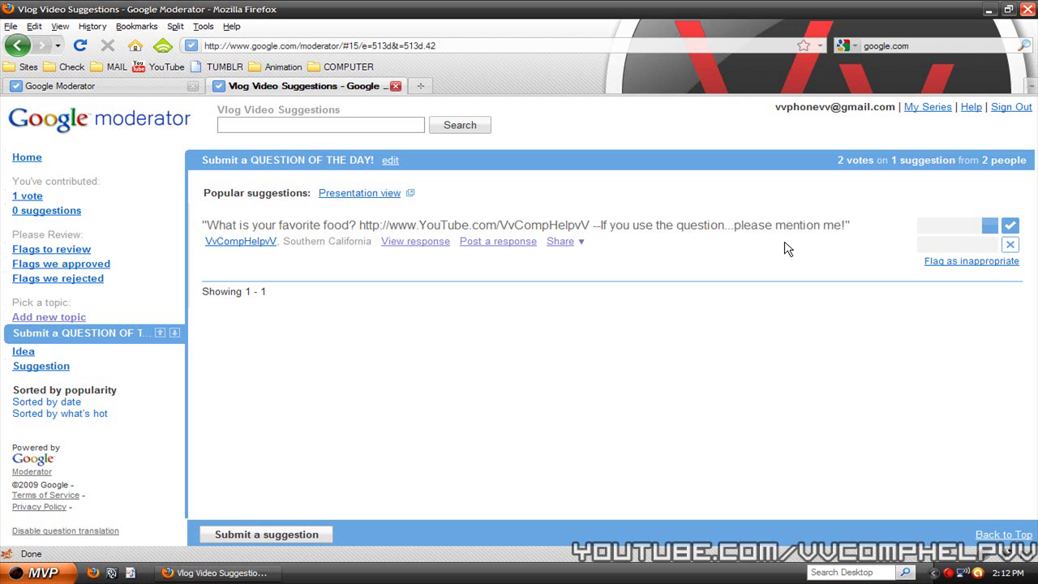
- View the food question's response, cancel an edit of it, and return to the questions list
click(475, 240)
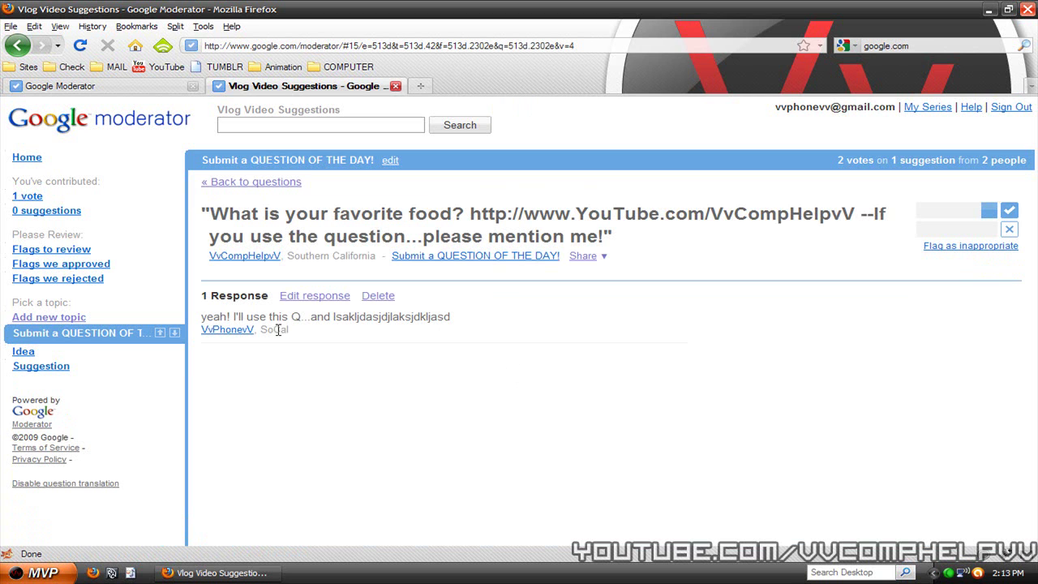
drag(203, 322, 475, 322)
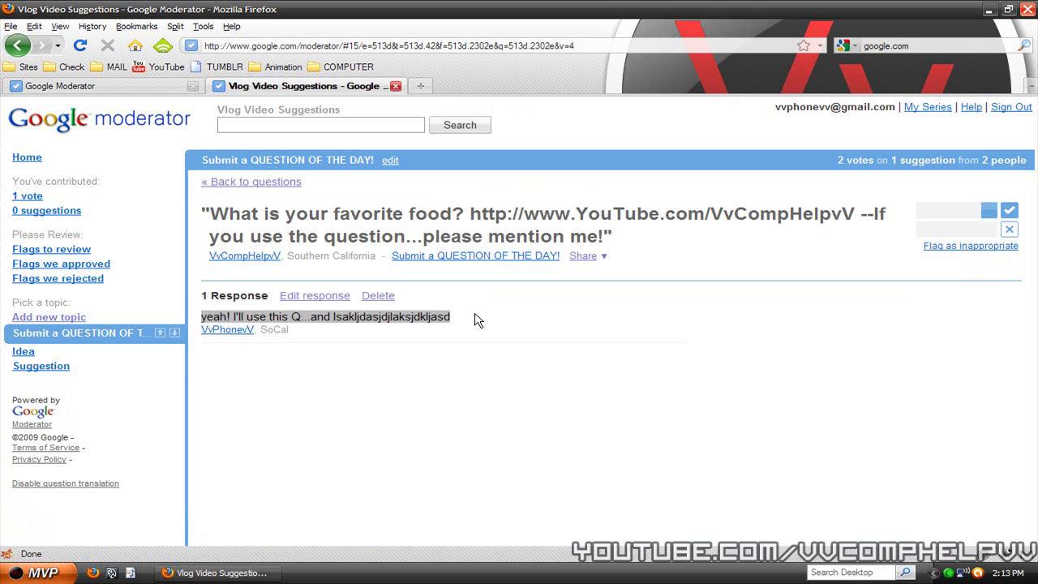
click(367, 316)
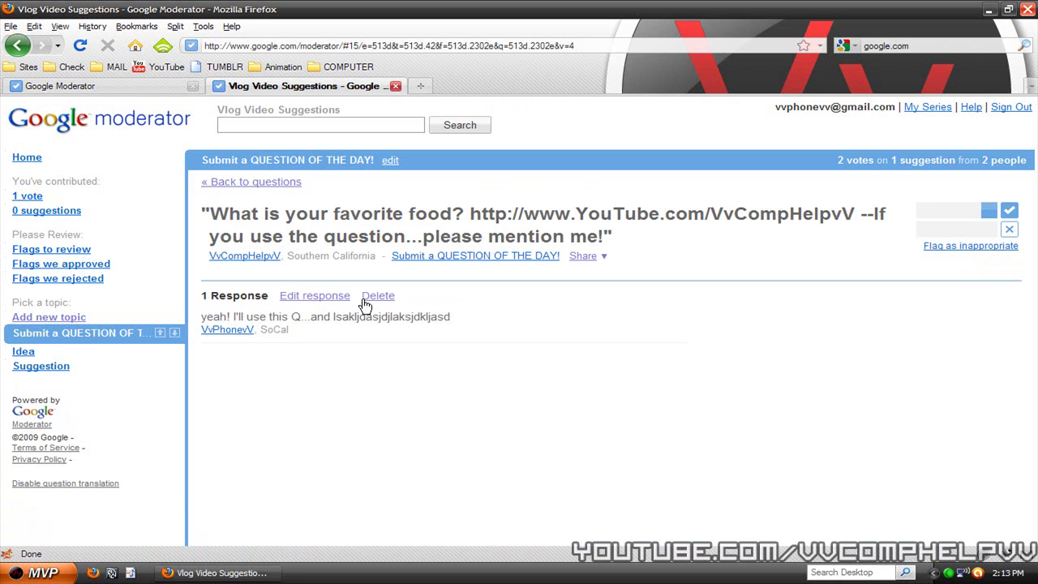
click(316, 296)
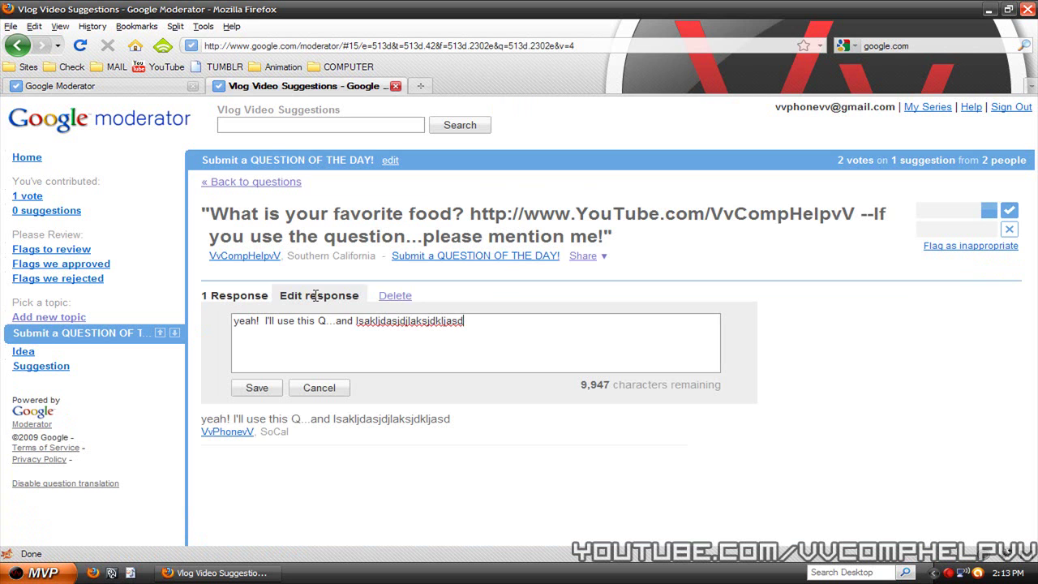
click(320, 389)
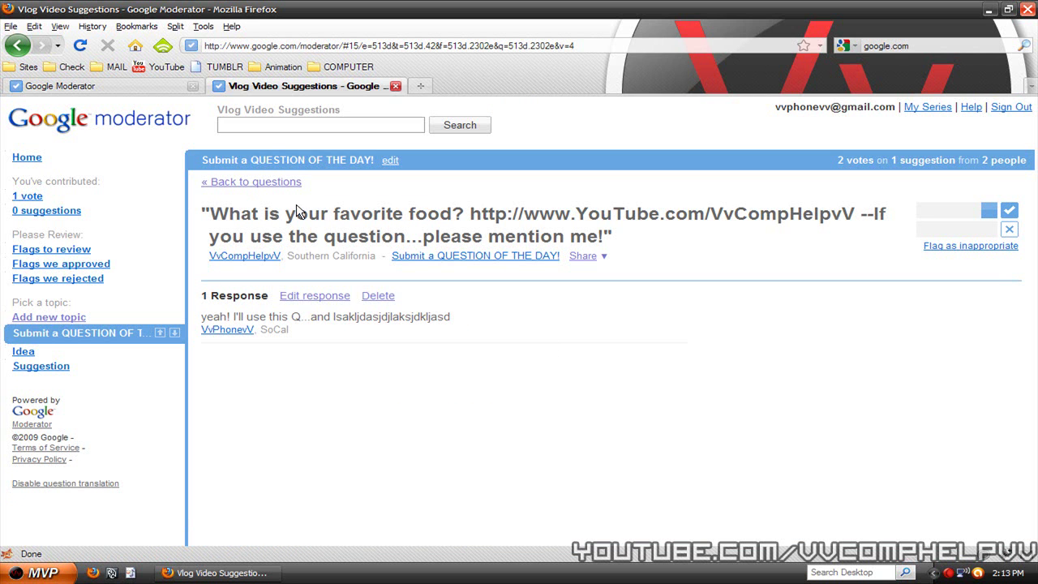
click(256, 182)
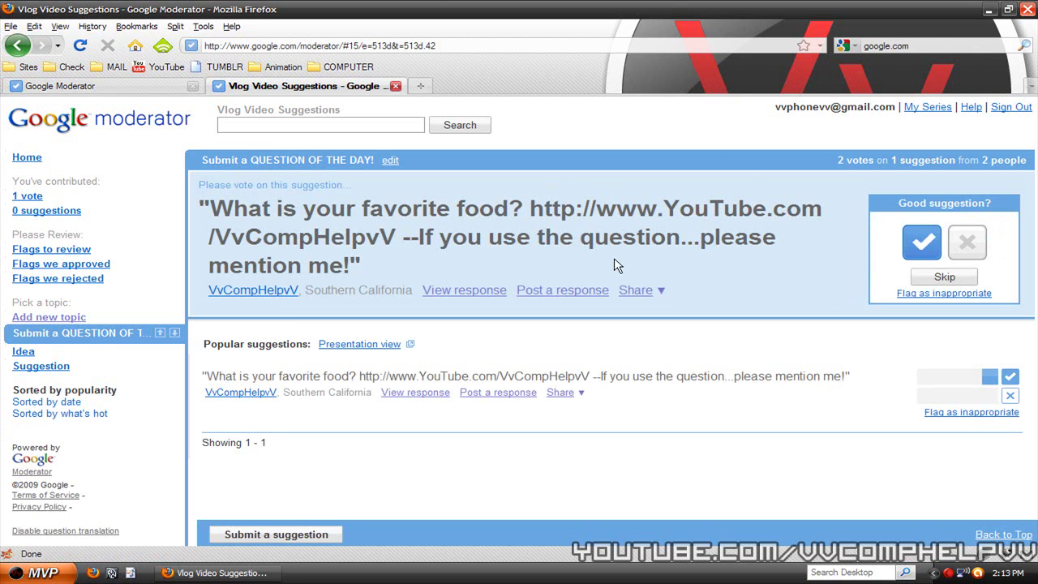
- Vote in favour of the favourite-food question, leaving it unflagged as inappropriate
click(914, 248)
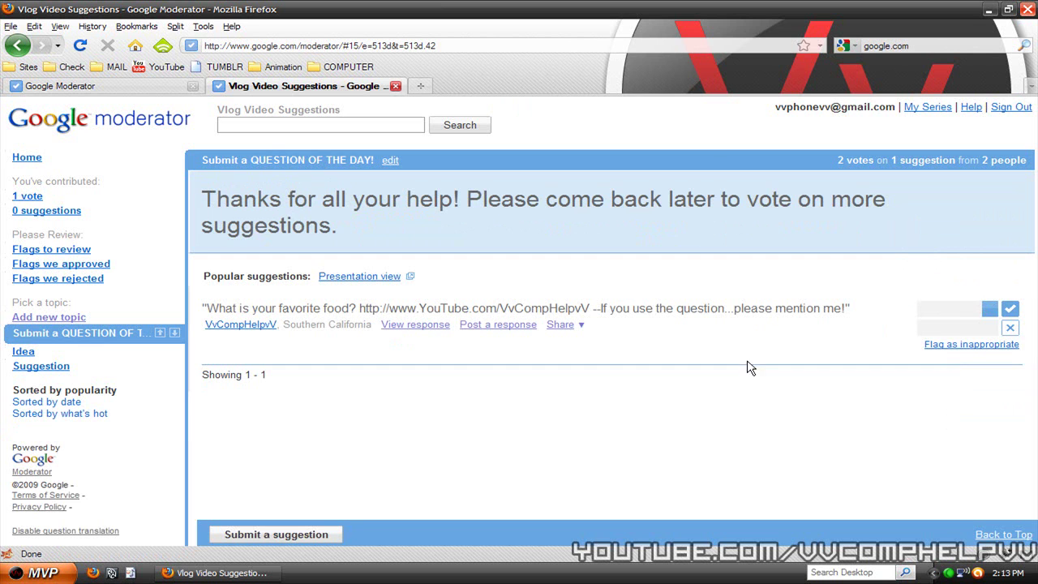
click(1010, 329)
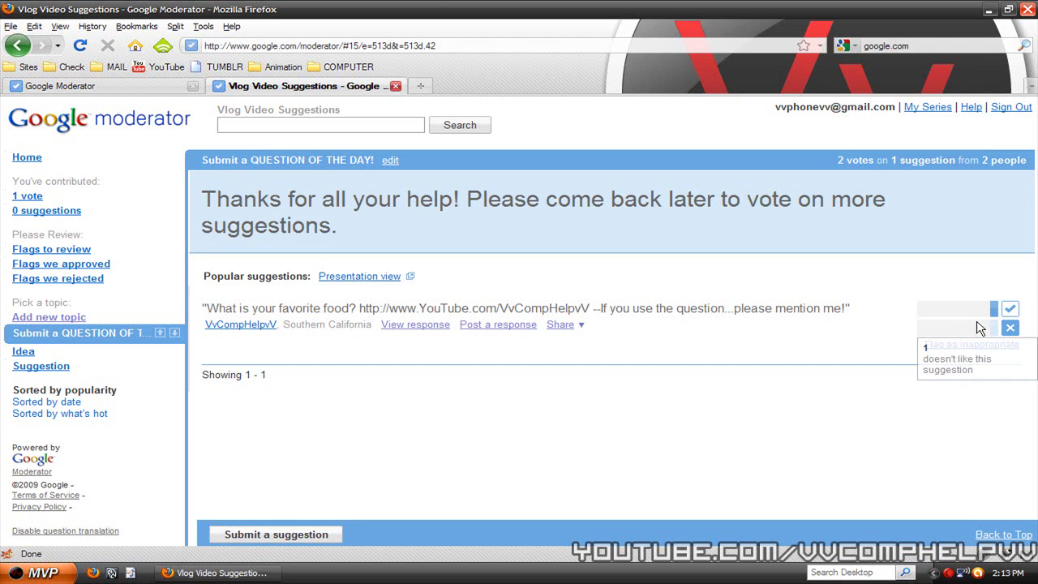
mouse_move(990, 308)
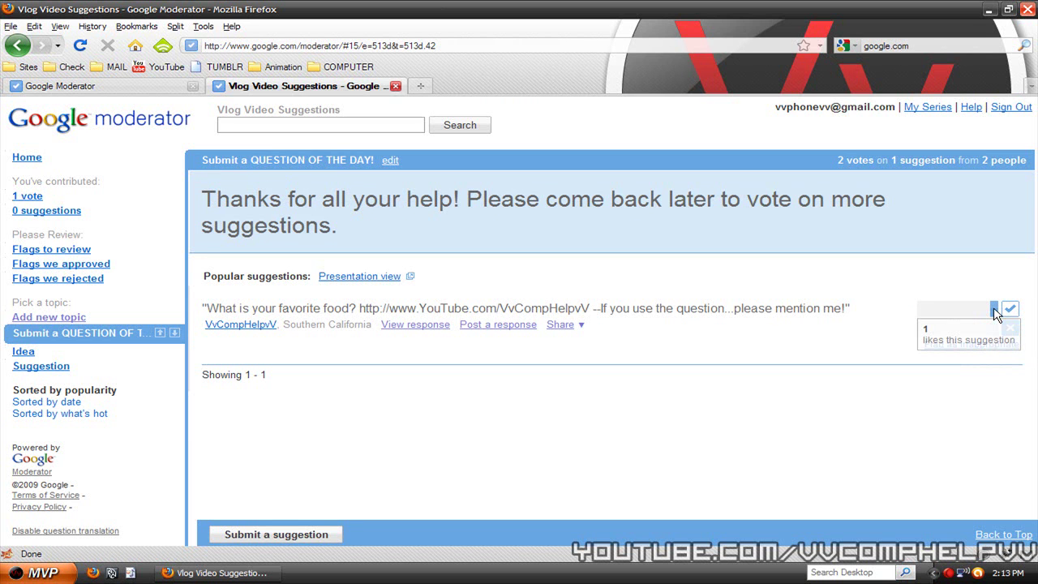
click(1009, 311)
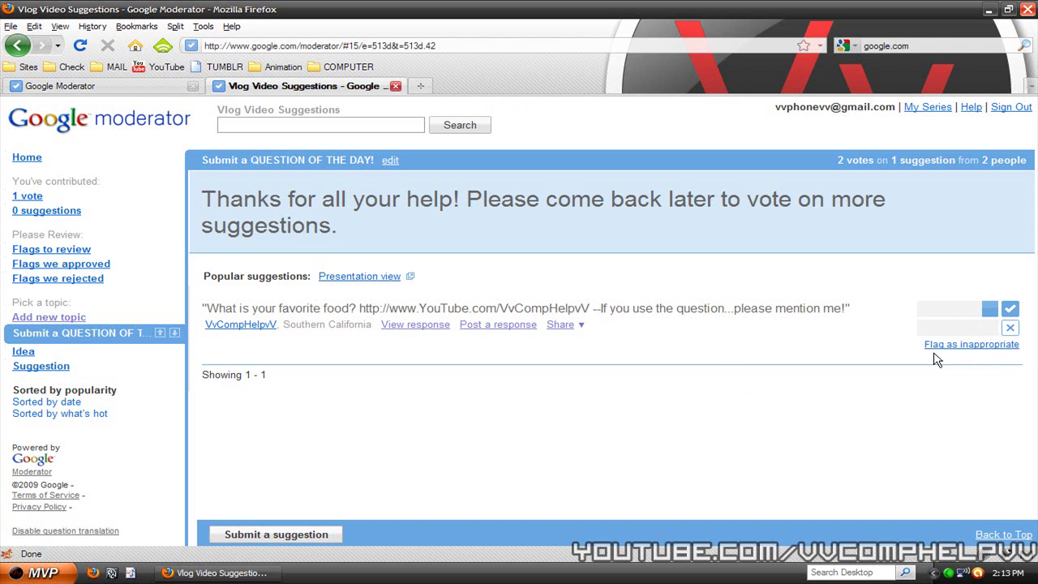
click(972, 347)
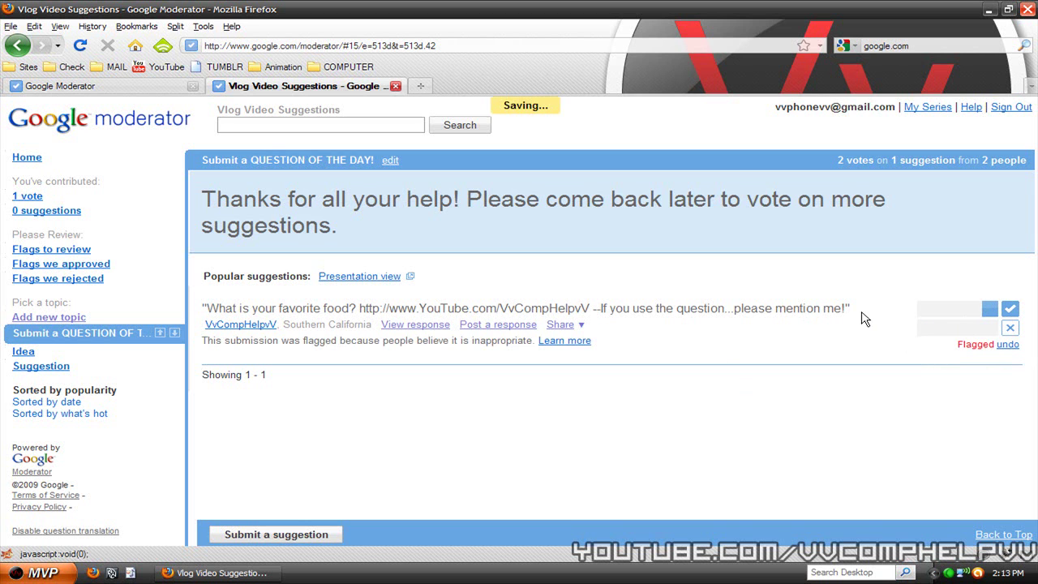
click(1005, 345)
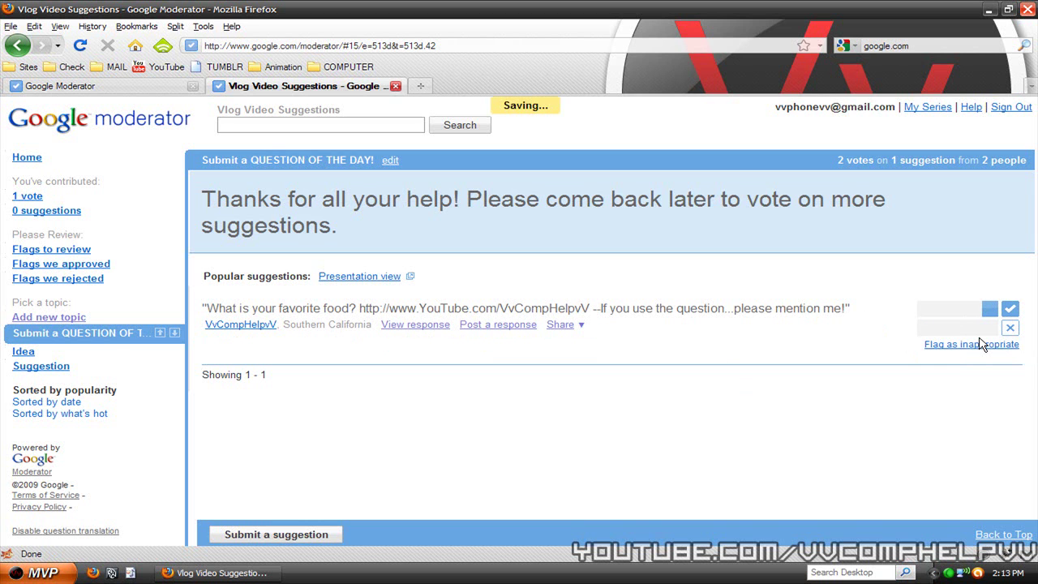
- Open and close the question's share options, then show and hide its response
click(580, 324)
click(445, 378)
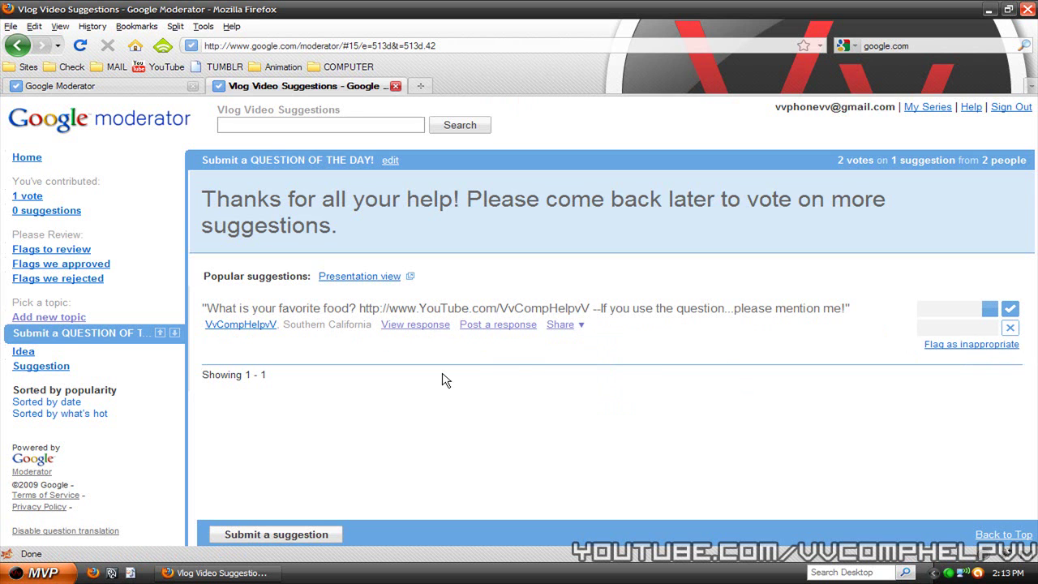
click(587, 326)
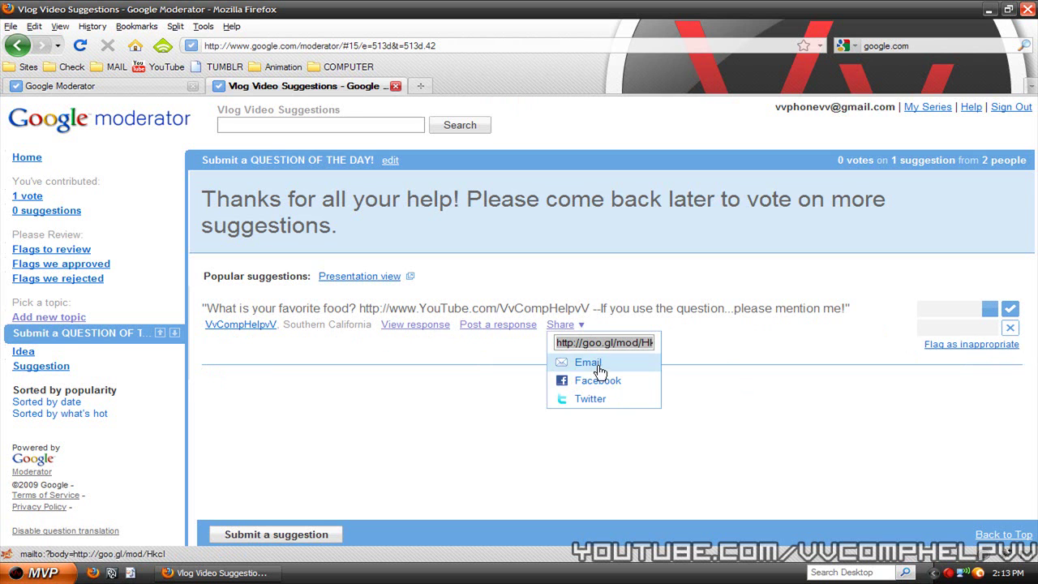
click(487, 390)
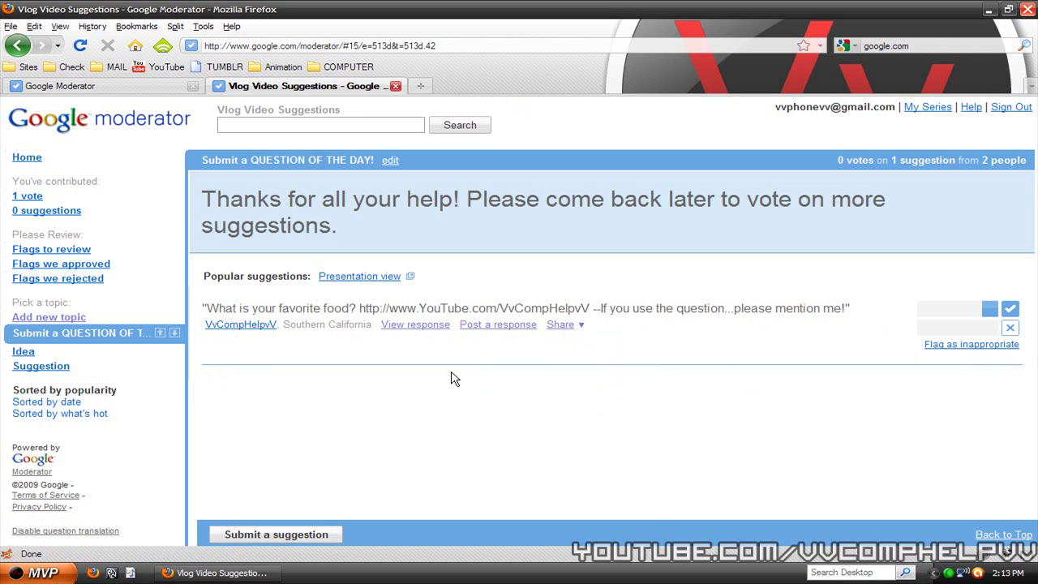
click(410, 324)
click(412, 324)
- Look over the empty Idea and Suggestion topics
click(31, 351)
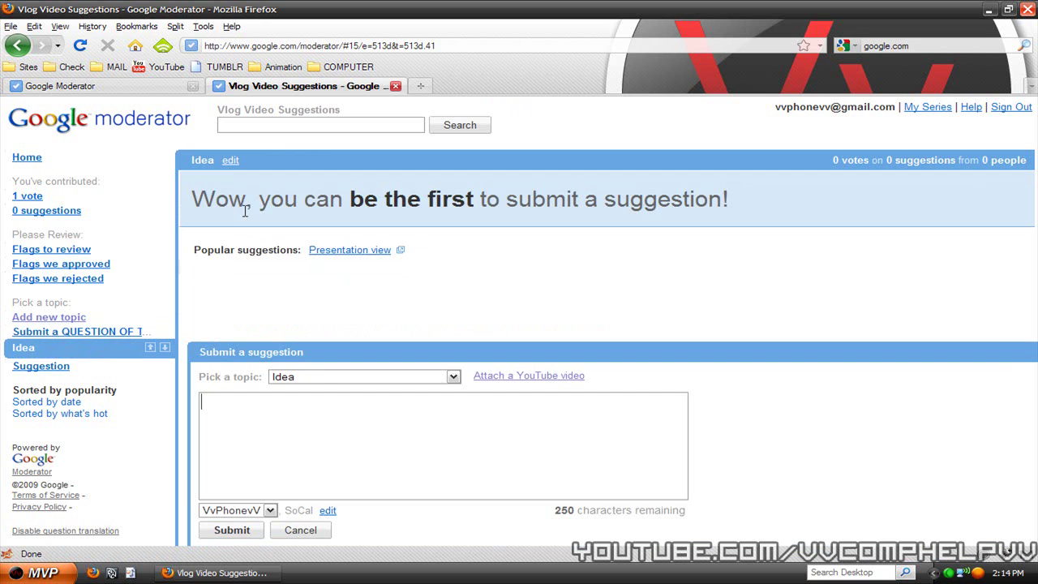
drag(192, 198, 776, 212)
click(763, 211)
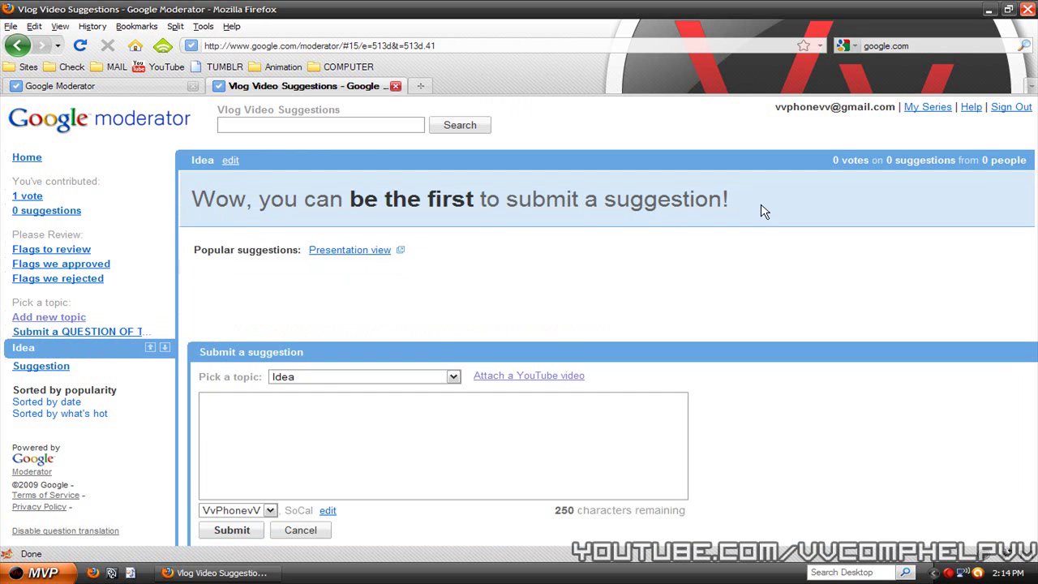
click(32, 366)
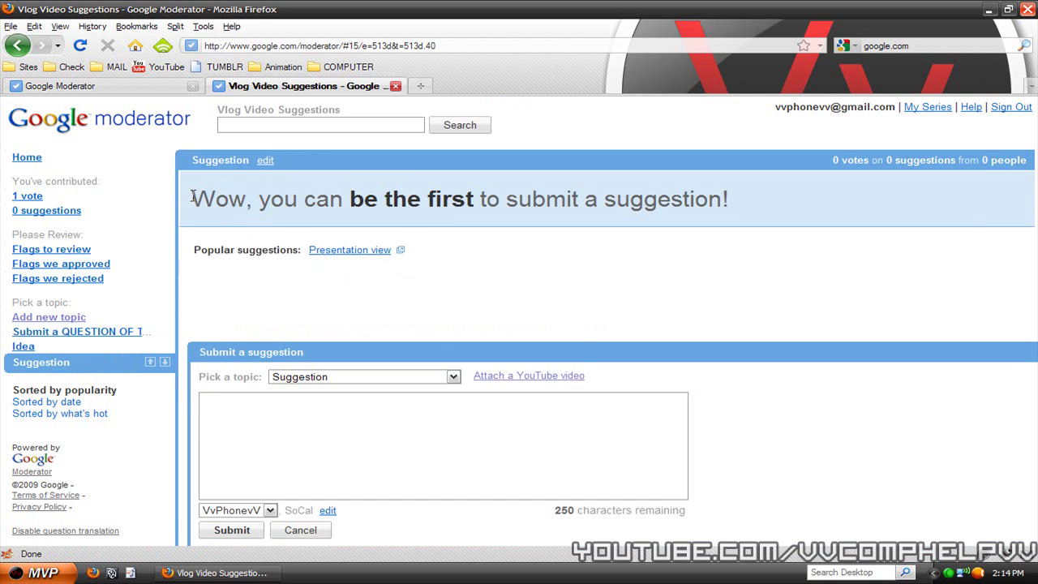
drag(192, 197, 754, 198)
click(716, 203)
- File a new suggestion under the Idea topic with the text 'Get better lighting'
drag(205, 377, 296, 381)
click(326, 381)
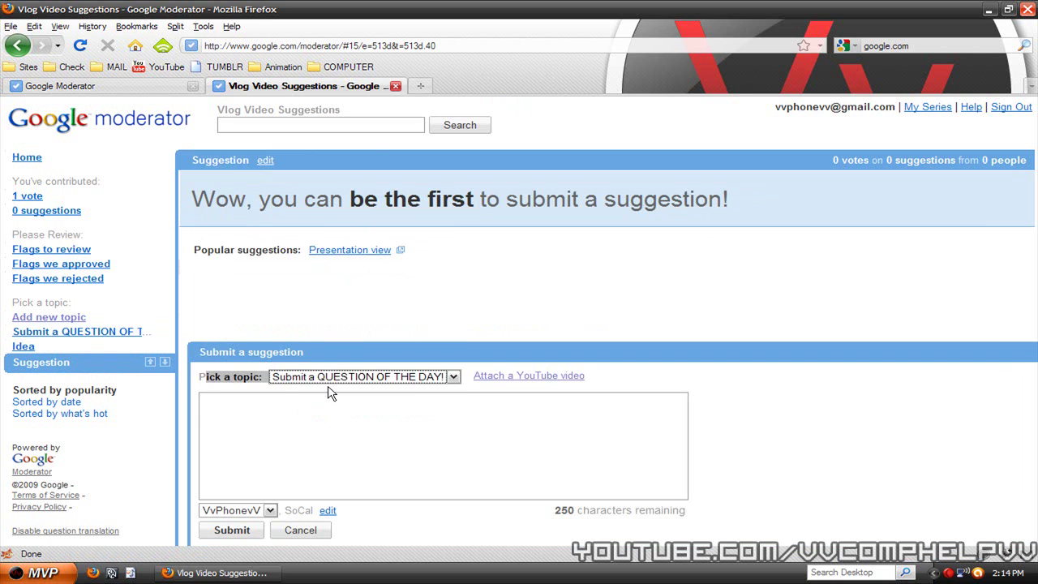
click(408, 435)
click(348, 378)
click(333, 402)
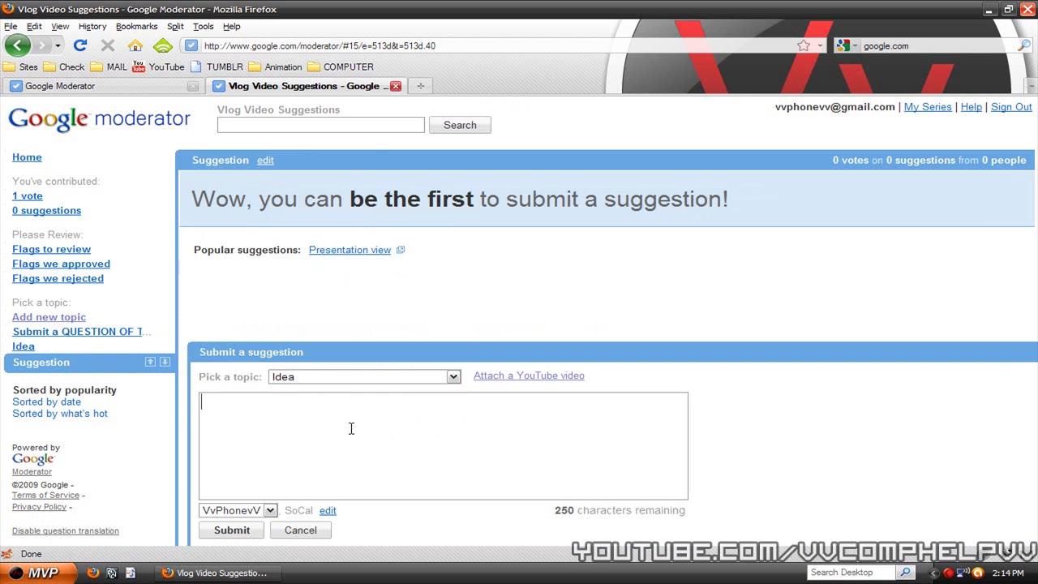
text(G)
text(et better ligh)
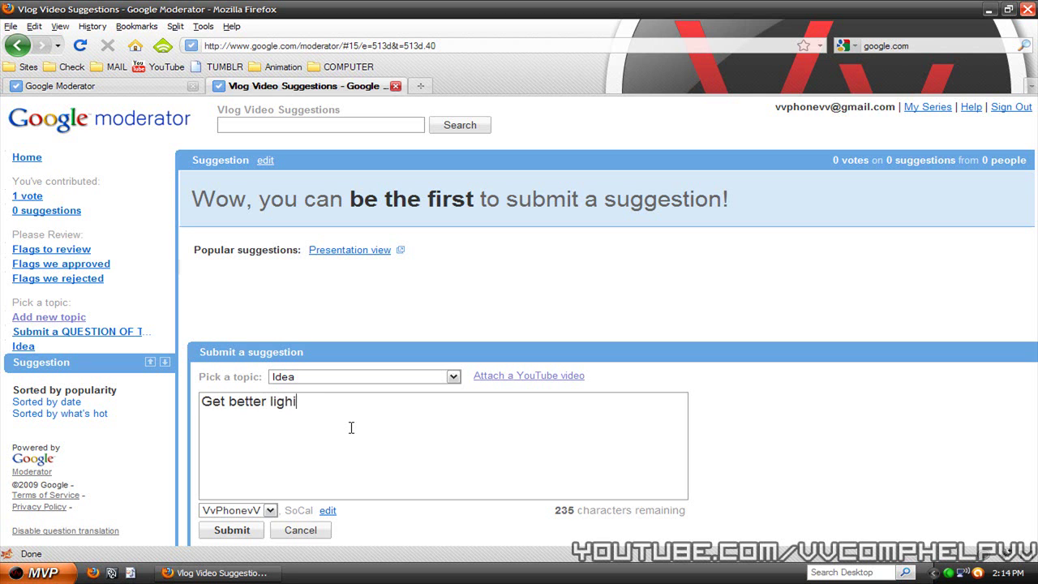
text(tni)
key(BackSpace)
key(BackSpace)
text(ing)
key(ctrl+a)
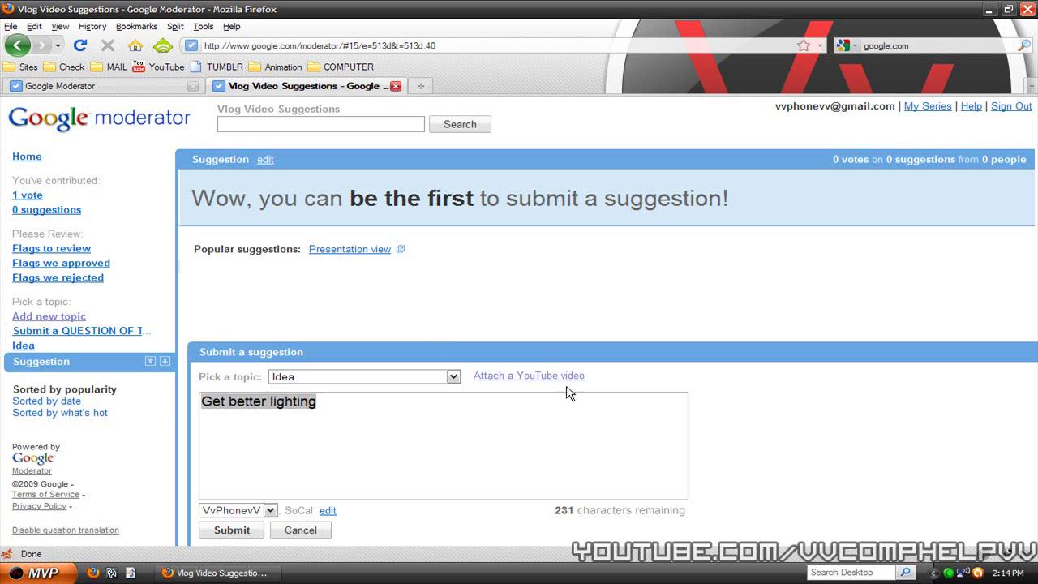
- Keep your own name as author instead of Anonymous and submit the suggestion
click(244, 517)
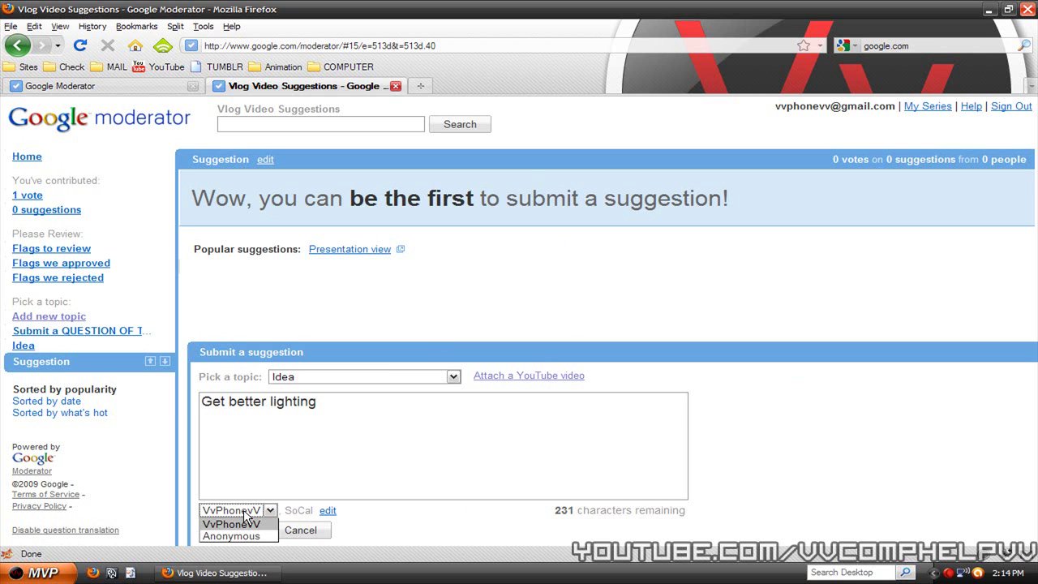
click(250, 513)
click(236, 536)
click(235, 510)
click(232, 524)
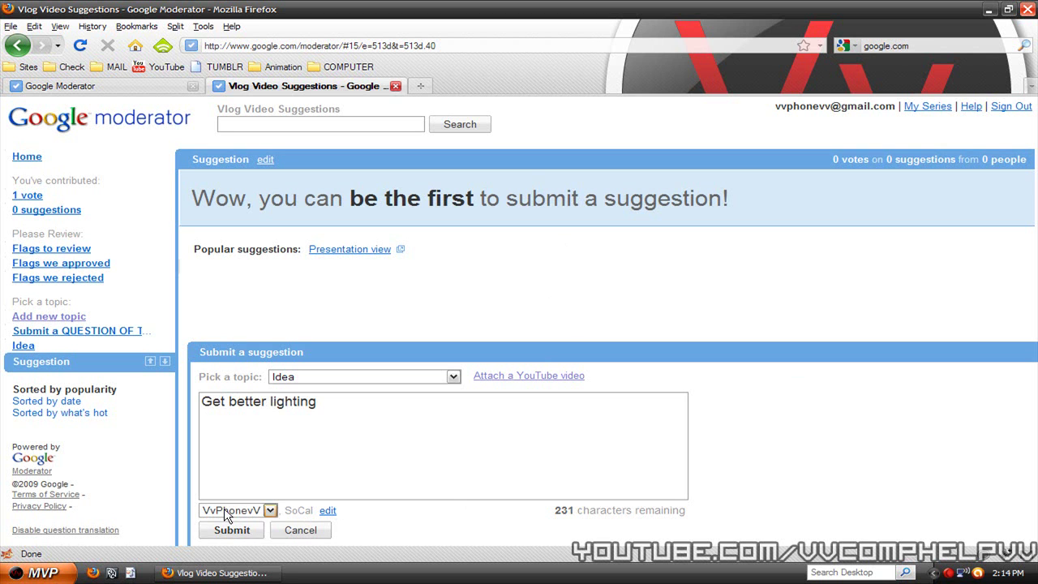
click(229, 511)
click(232, 524)
click(232, 535)
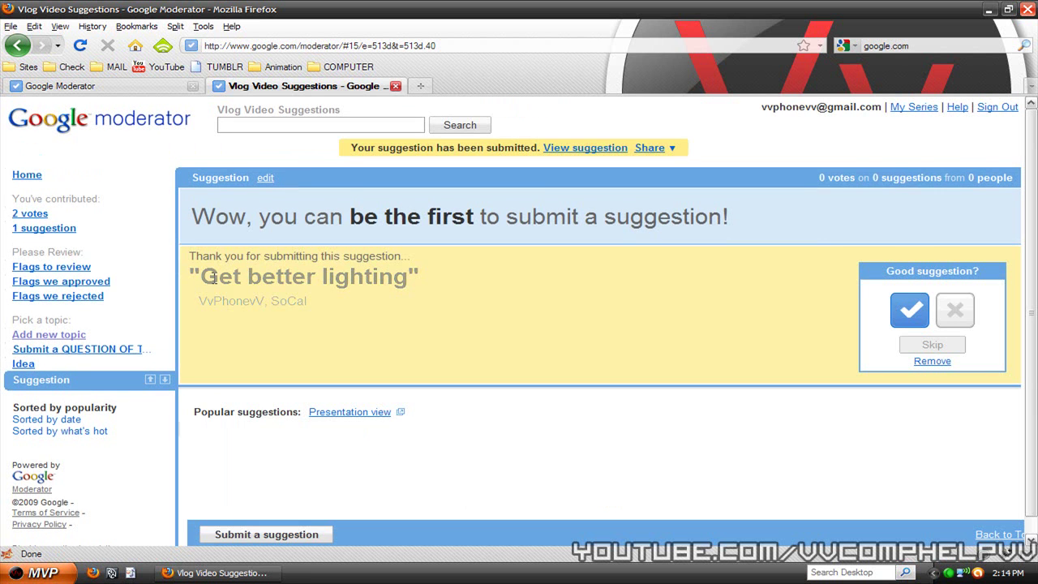
- Show the Idea topic listing 'Get better lighting', glance at Question of the Day, then return
click(21, 364)
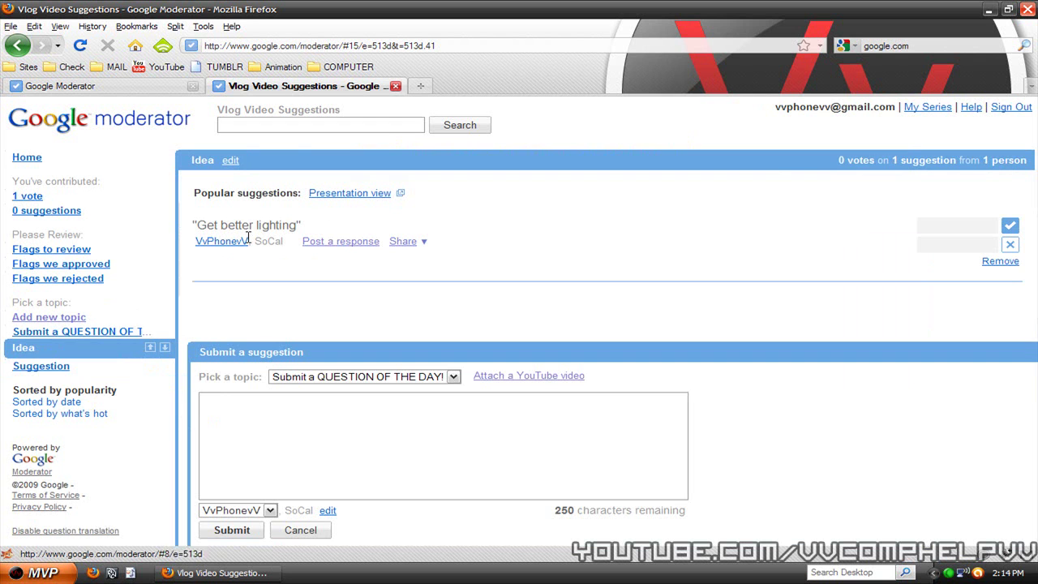
drag(196, 226, 309, 224)
click(326, 224)
key(ctrl+a)
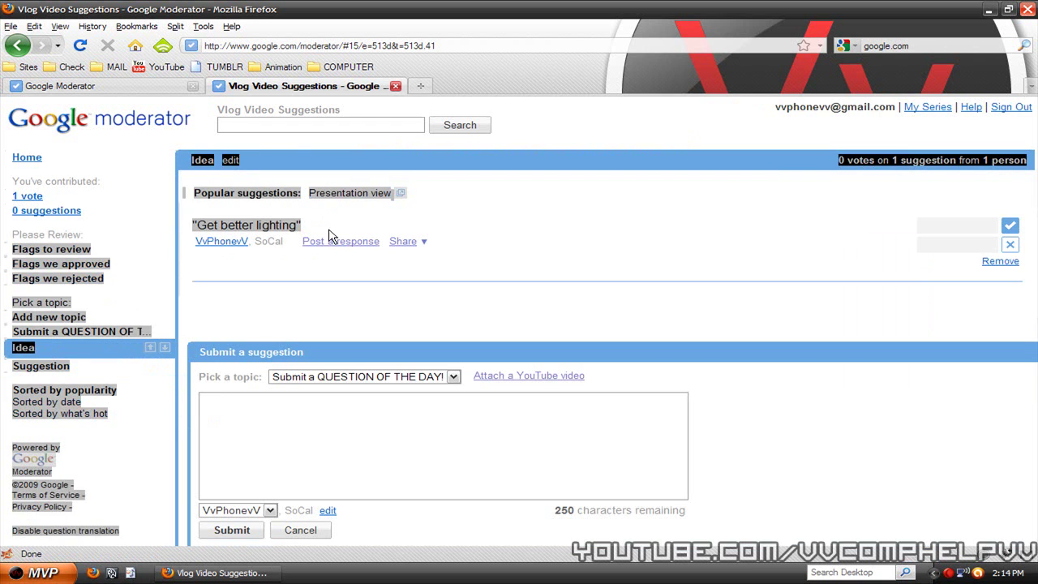
click(337, 232)
click(30, 331)
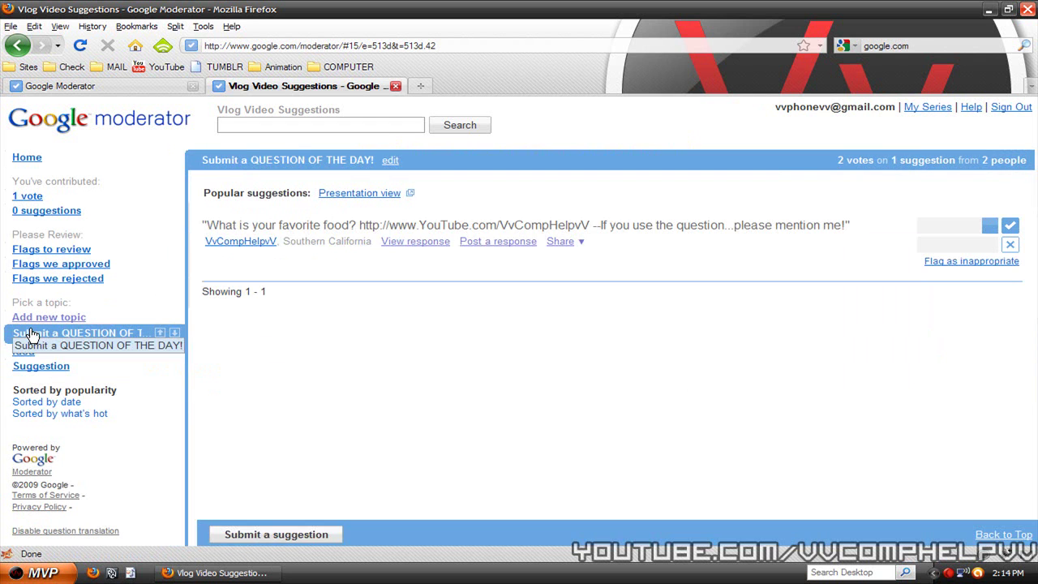
drag(204, 224, 637, 223)
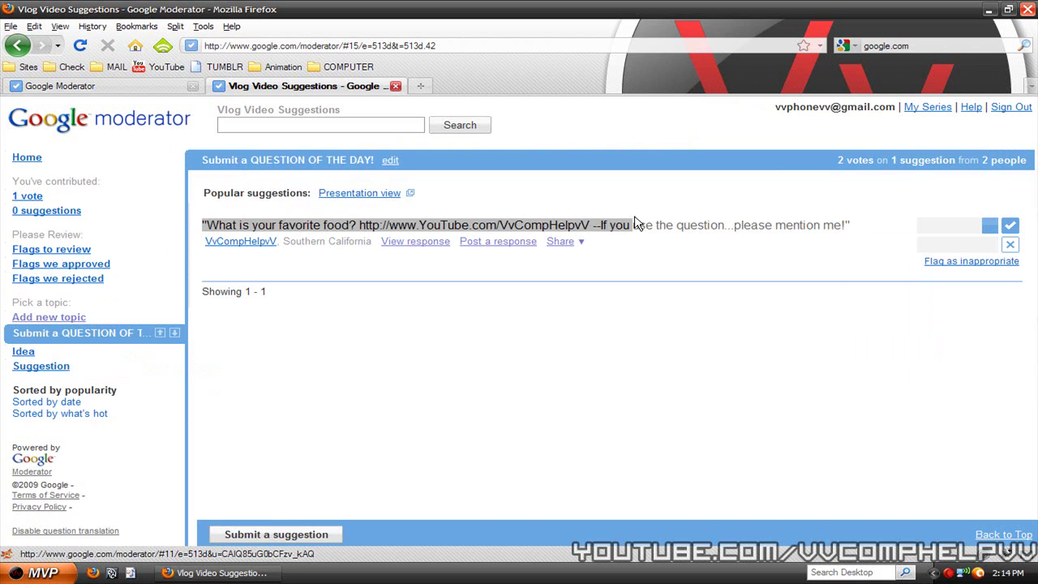
click(24, 350)
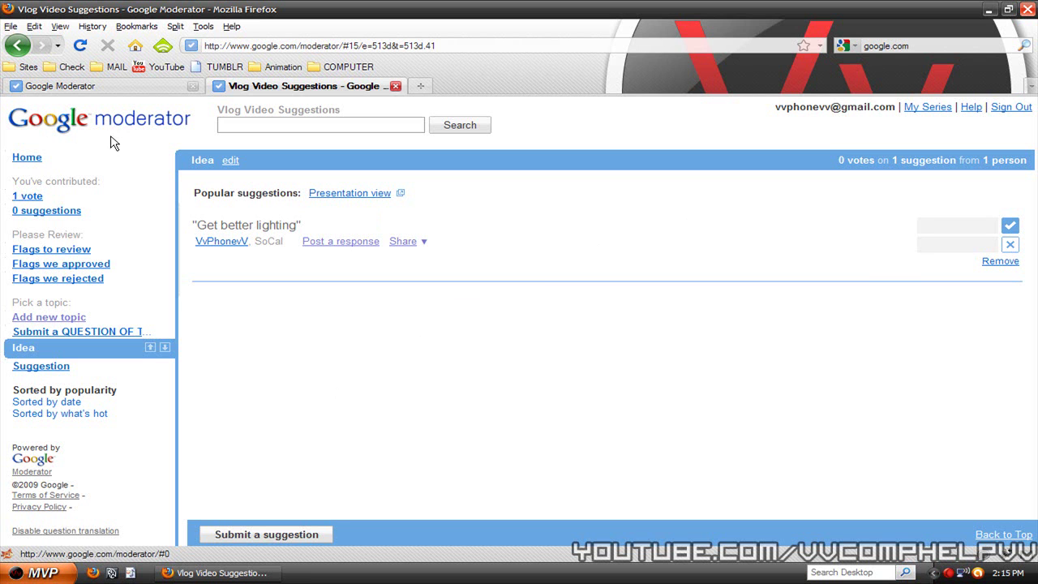
- Start a new series titled 'dfkjkdg' with description 'sdfgdfsgsdf'
click(917, 109)
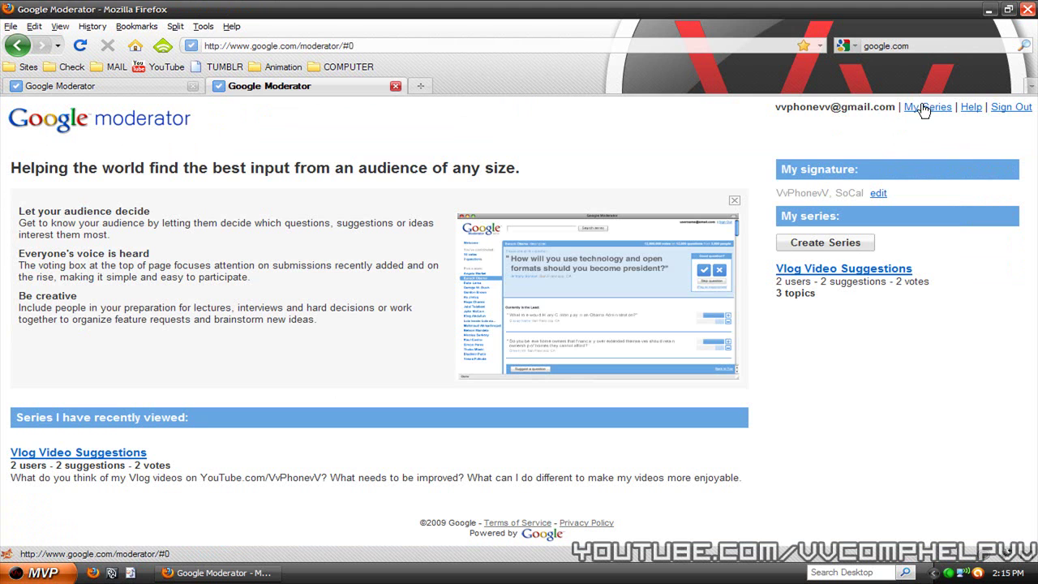
click(829, 245)
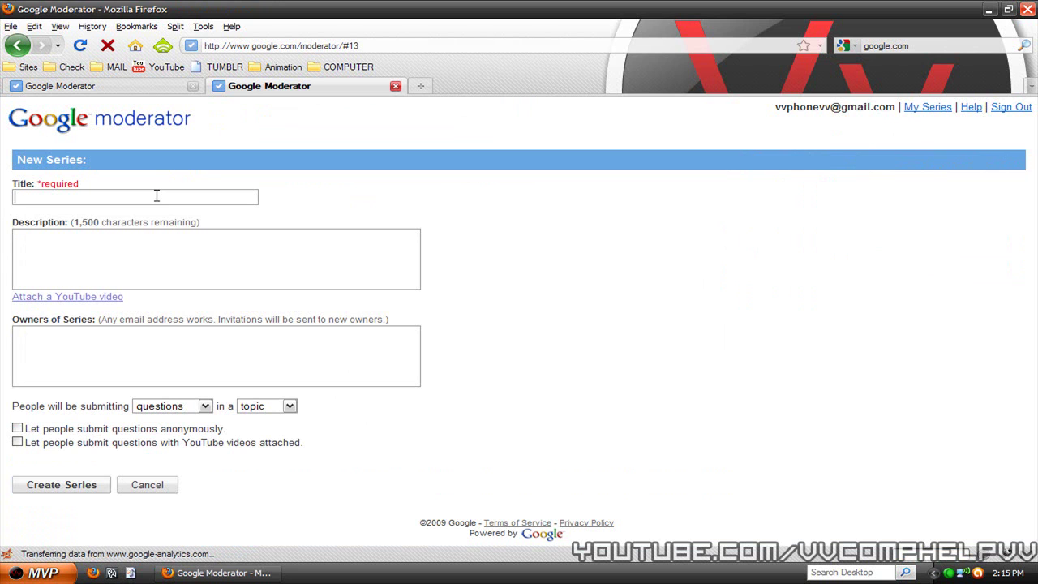
text(dfkjkdg)
click(182, 264)
text(sdfgdfsgsdf)
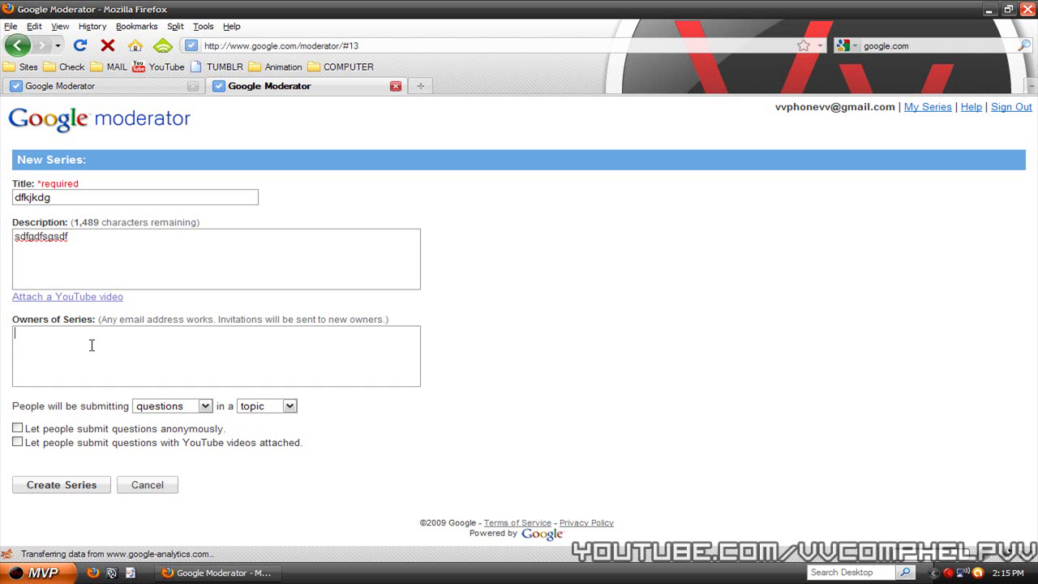
drag(97, 318, 503, 318)
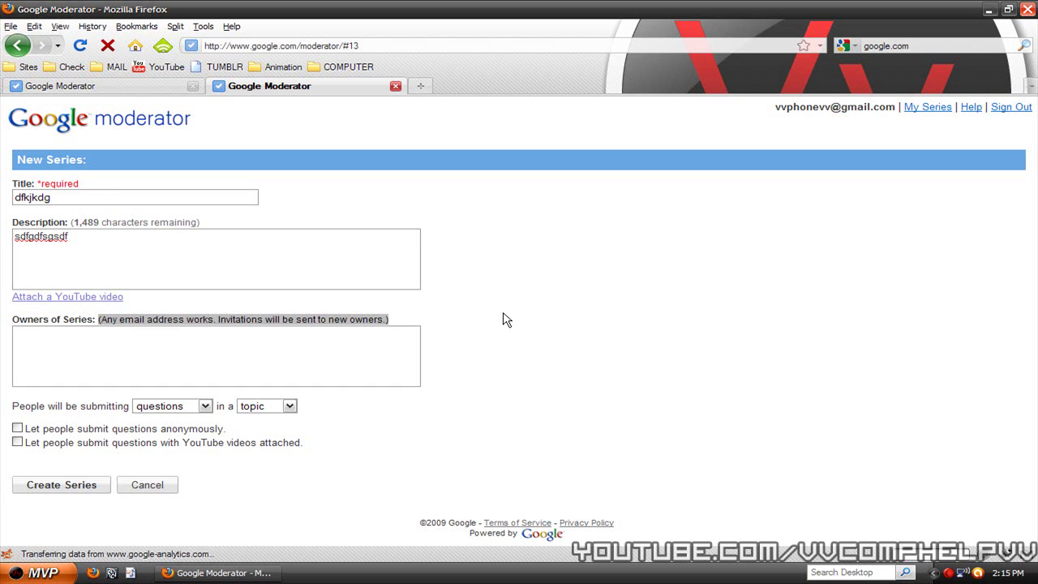
click(404, 320)
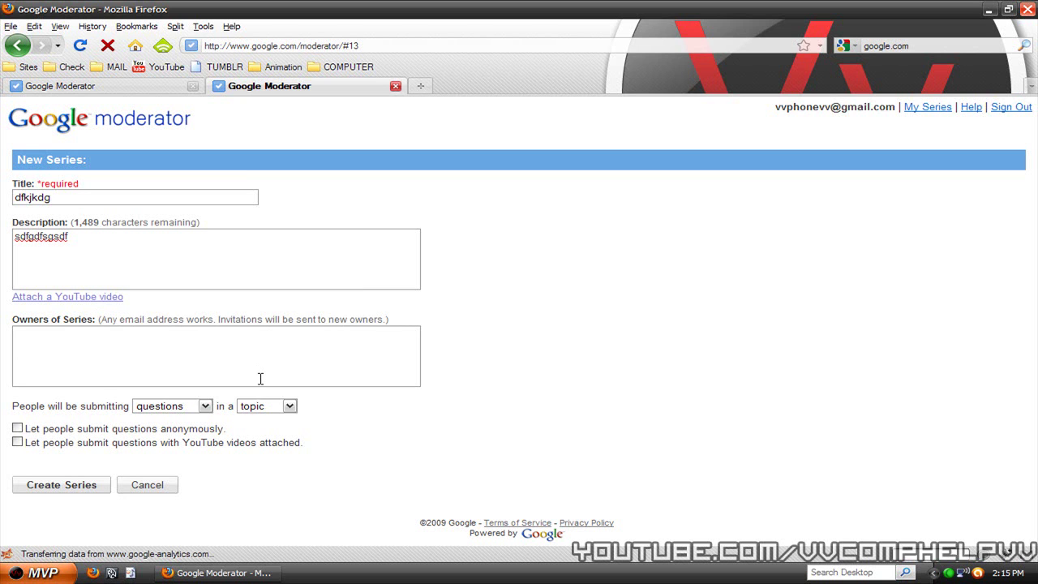
- Keep questions as the submission type, allow anonymous submissions, create the series, and return home
click(205, 405)
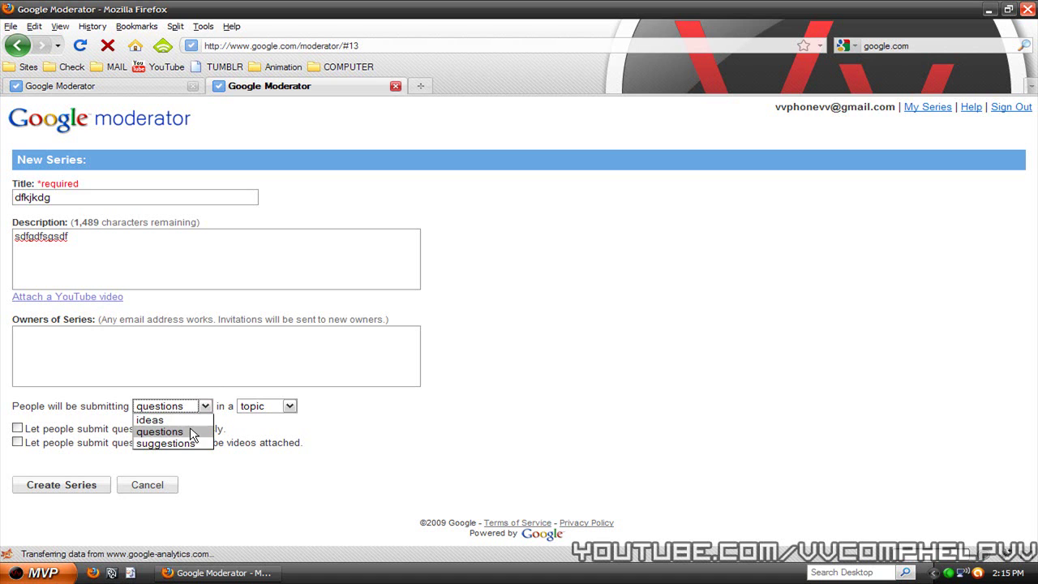
click(271, 422)
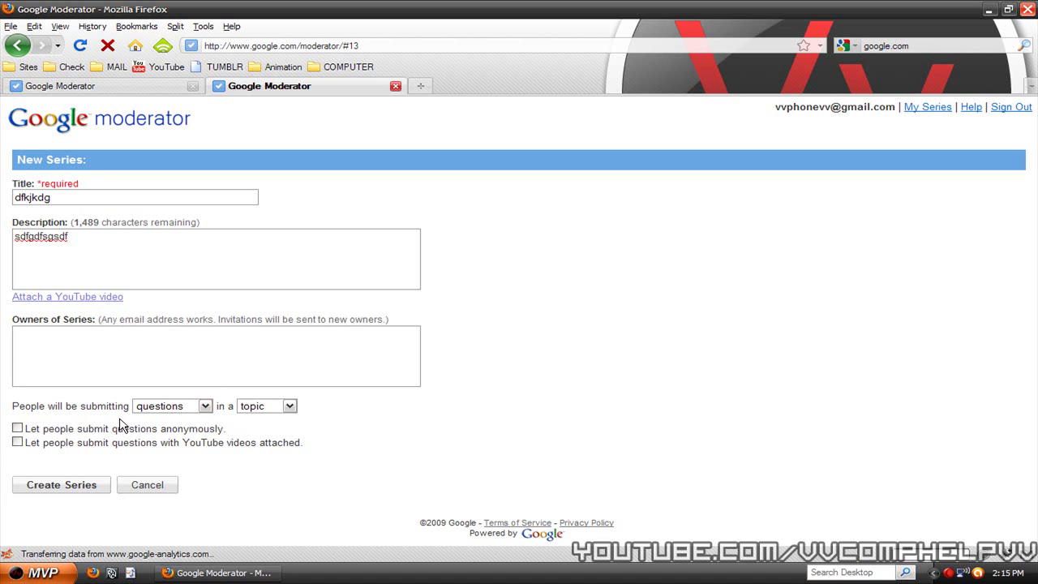
click(17, 428)
click(59, 485)
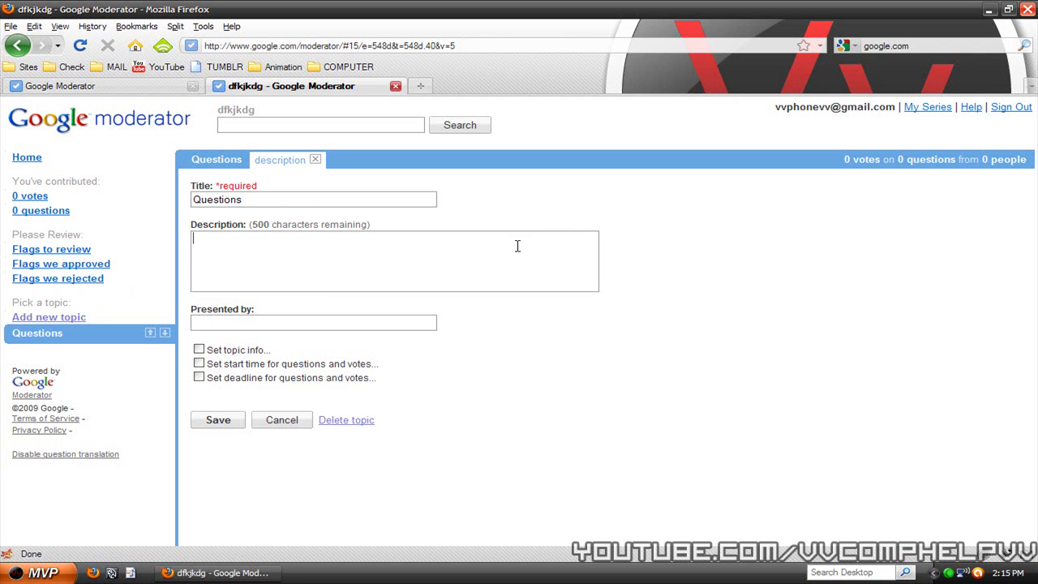
click(112, 126)
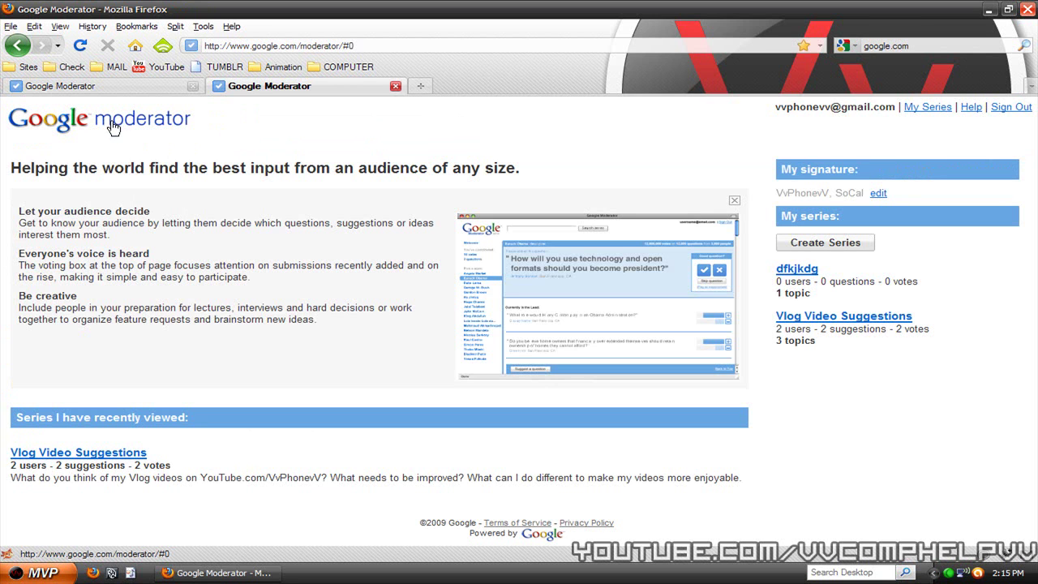
- Open Vlog Video Suggestions and copy its series share link
click(780, 317)
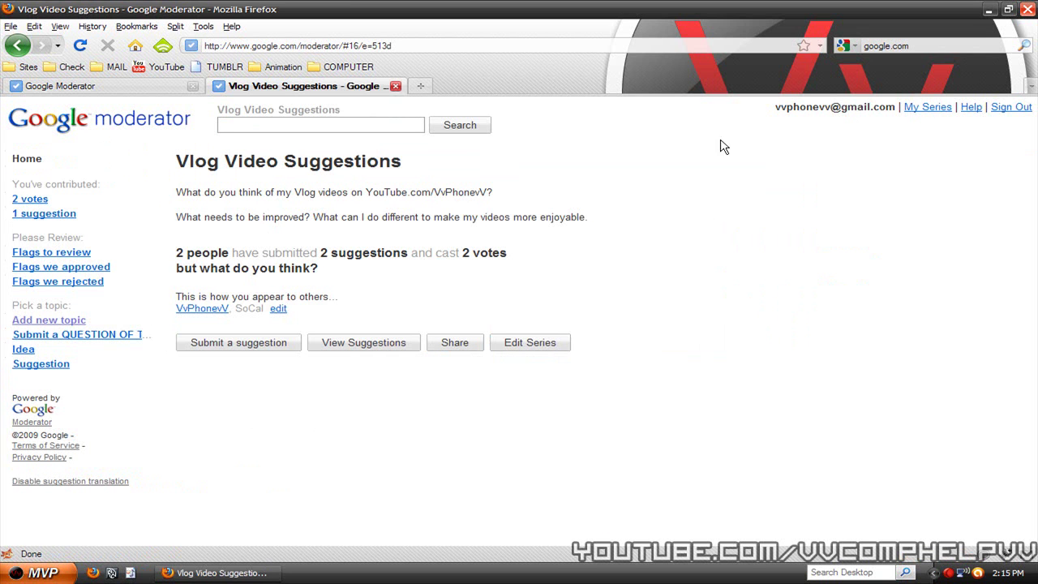
click(17, 45)
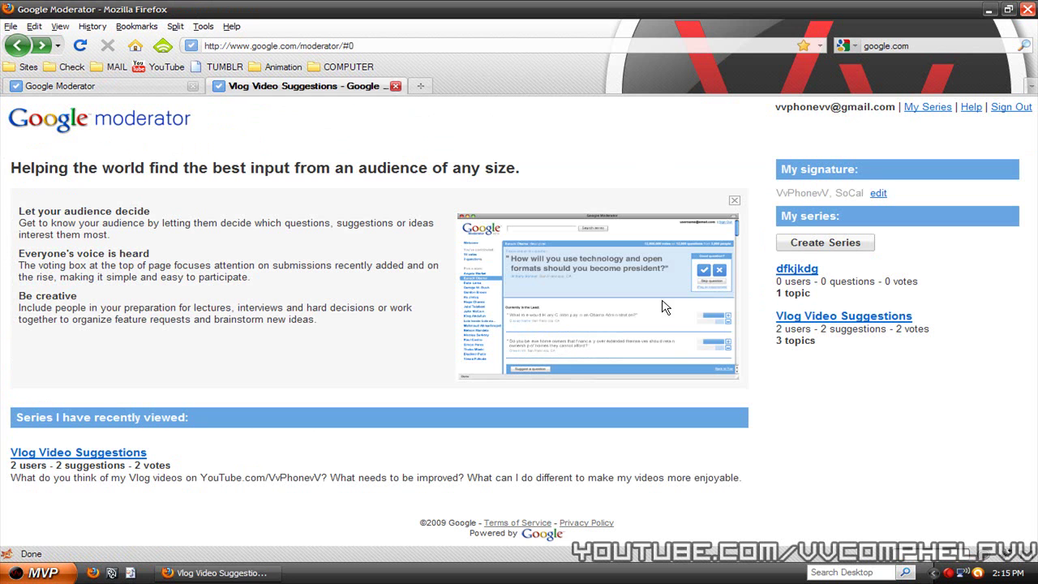
click(818, 320)
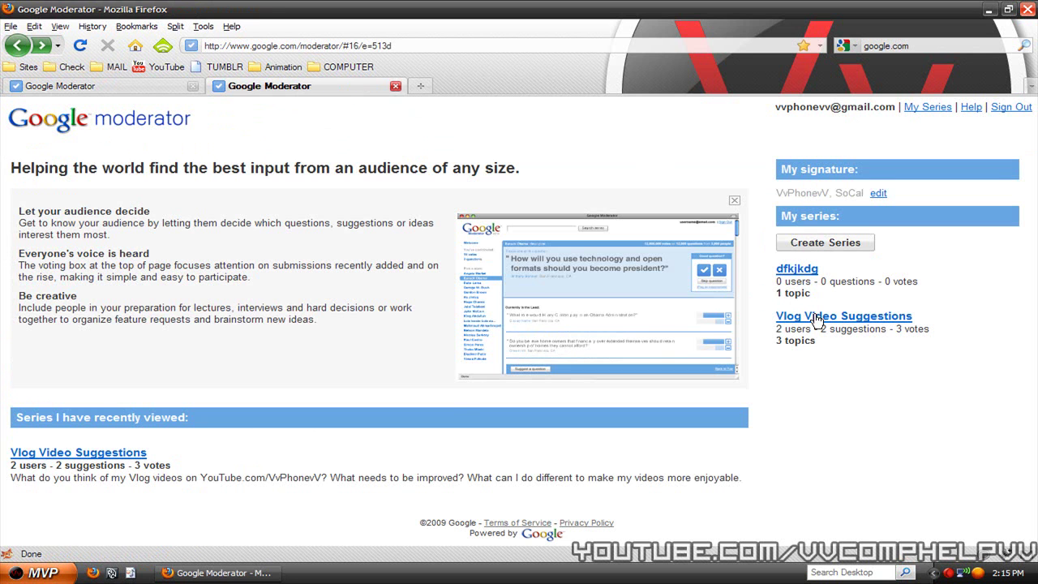
click(444, 344)
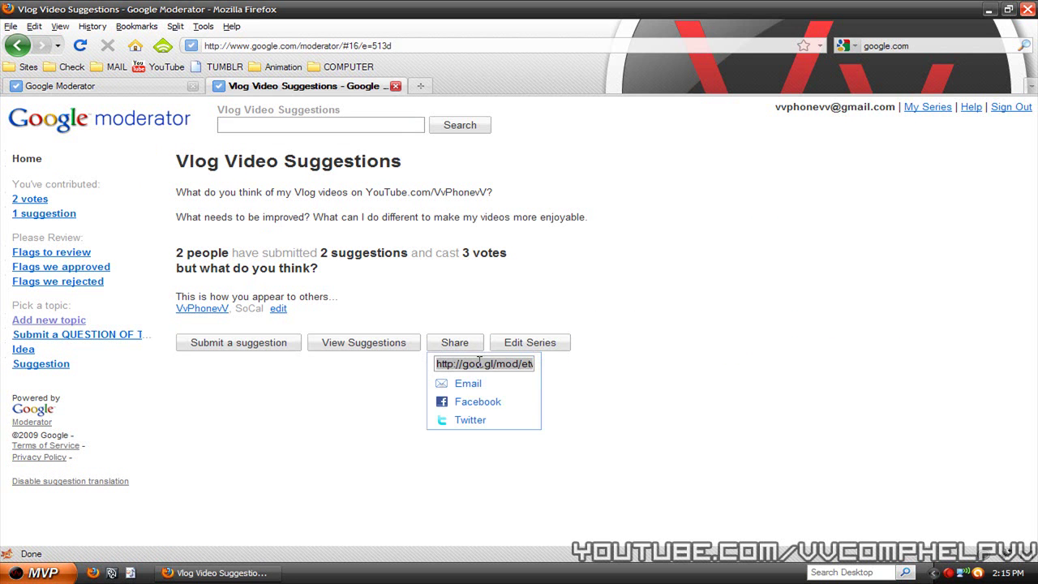
right_click(477, 365)
click(503, 407)
- Load the copied share link in a new tab, then close it and the share options
click(420, 86)
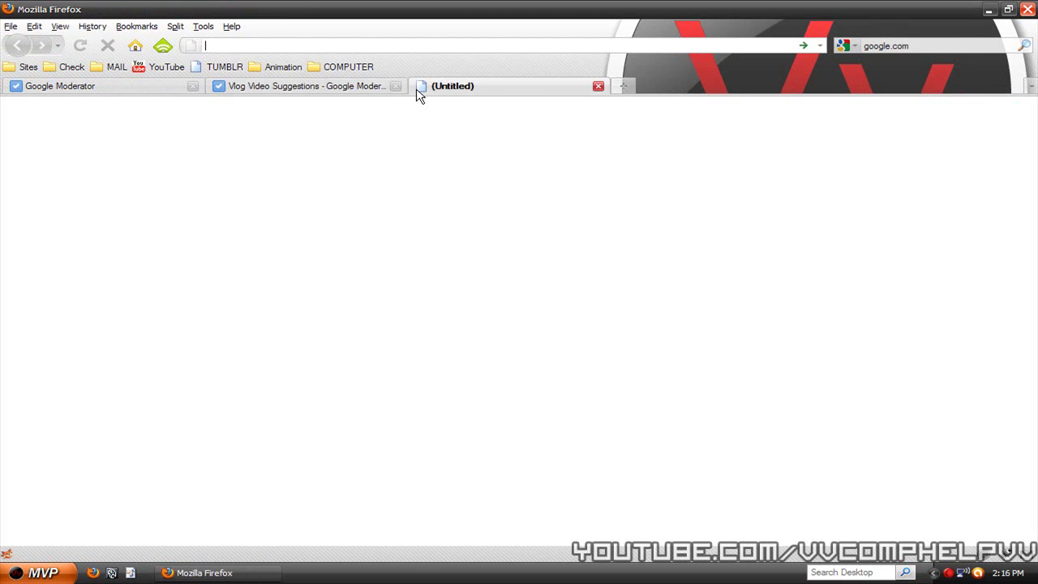
key(ctrl+v)
key(Return)
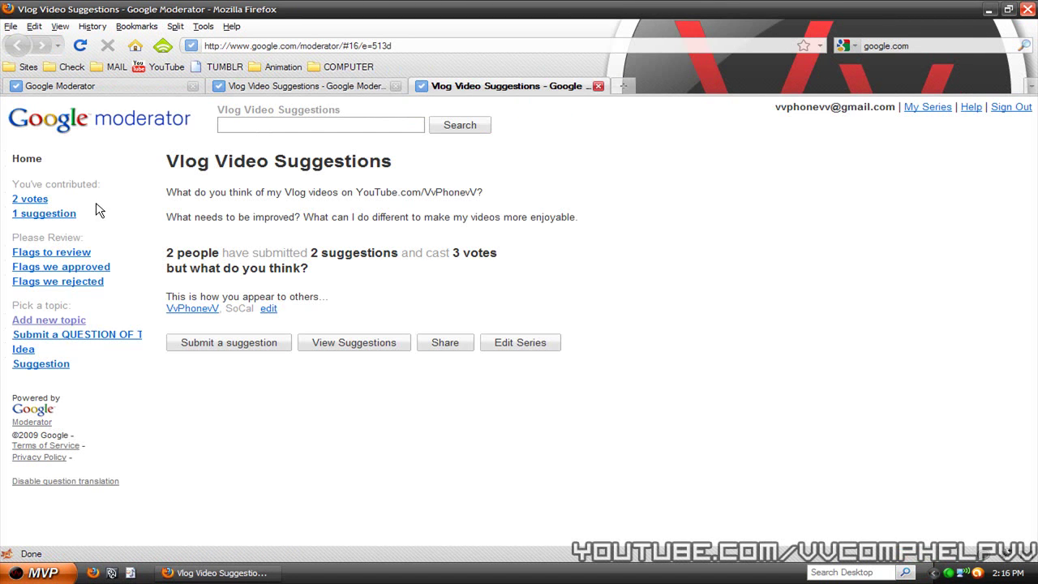
click(599, 86)
click(595, 142)
click(395, 86)
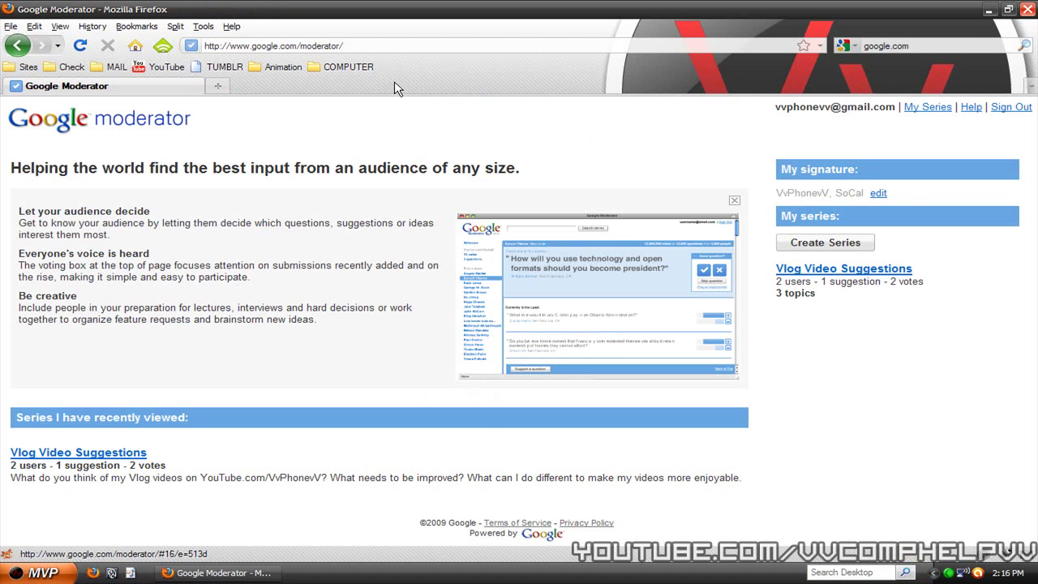